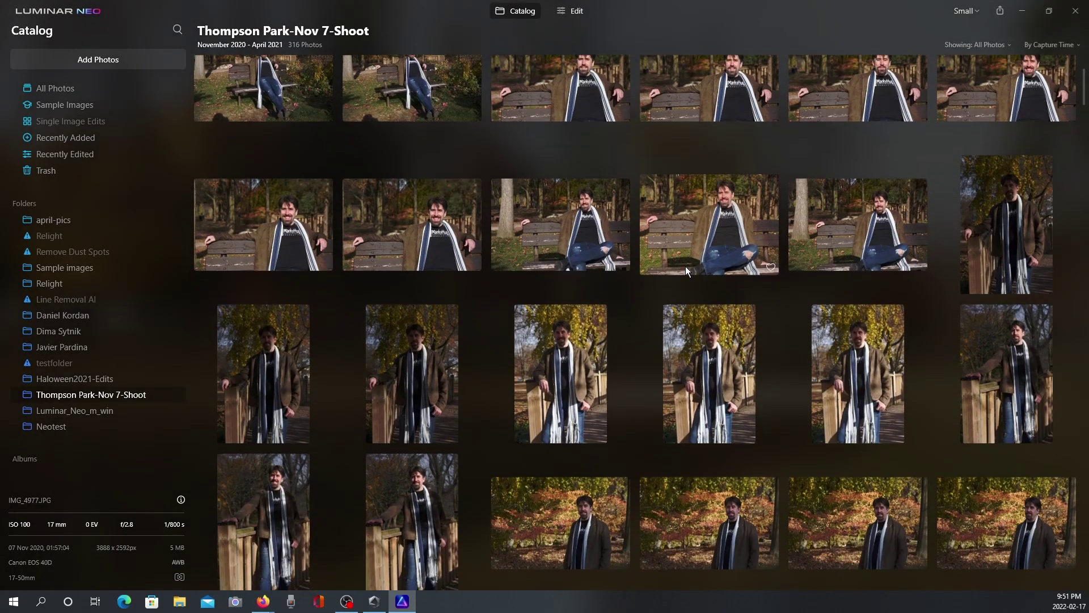
- Scroll through the Thompson Park-Nov 7-Shoot photos in the catalog
{"action": "scroll", "coordinate": [685, 267], "scroll_direction": "down", "scroll_amount": 10}
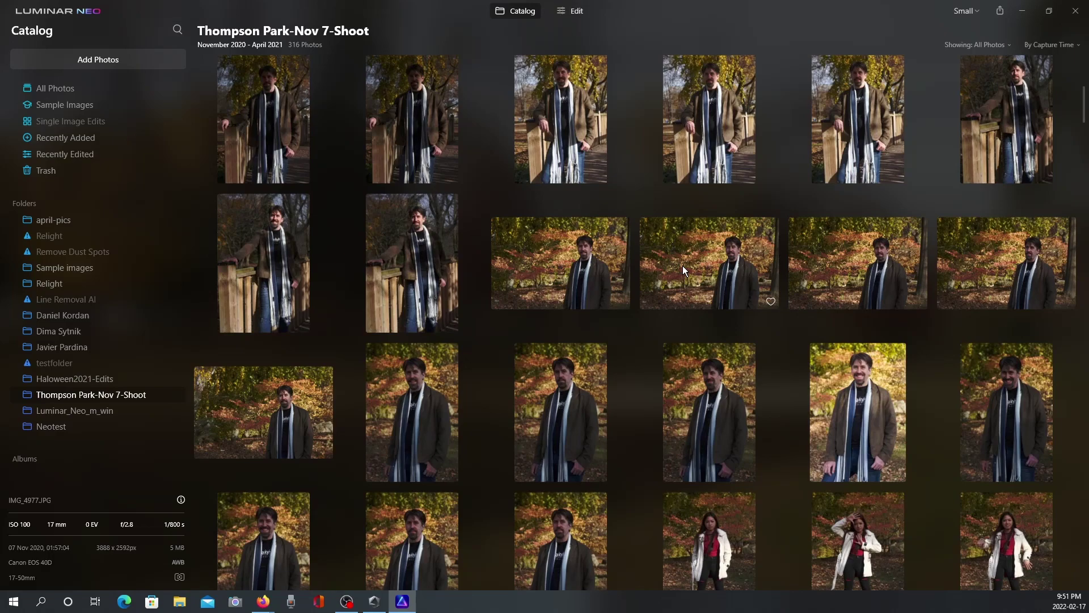
{"action": "scroll", "coordinate": [683, 273], "scroll_direction": "down", "scroll_amount": 10}
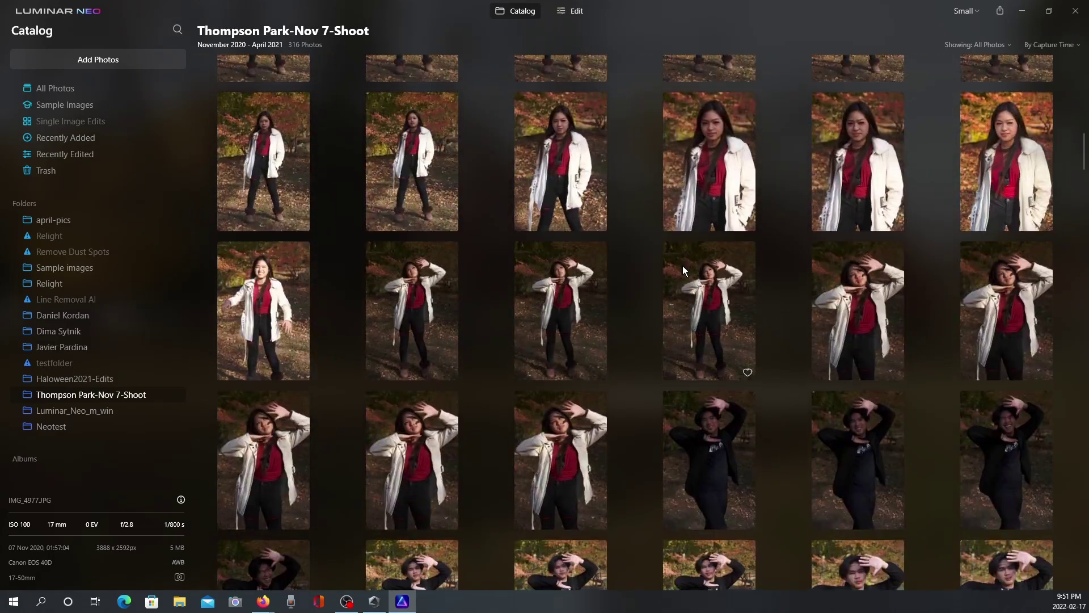
{"action": "scroll", "coordinate": [685, 309], "scroll_direction": "down", "scroll_amount": 10}
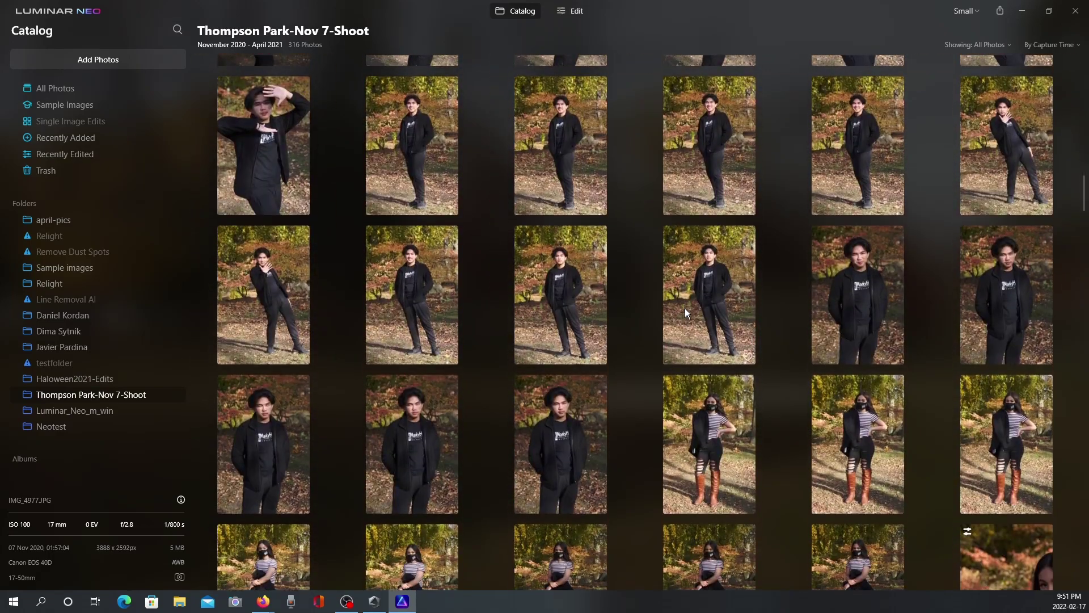
{"action": "scroll", "coordinate": [685, 311], "scroll_direction": "down", "scroll_amount": 10}
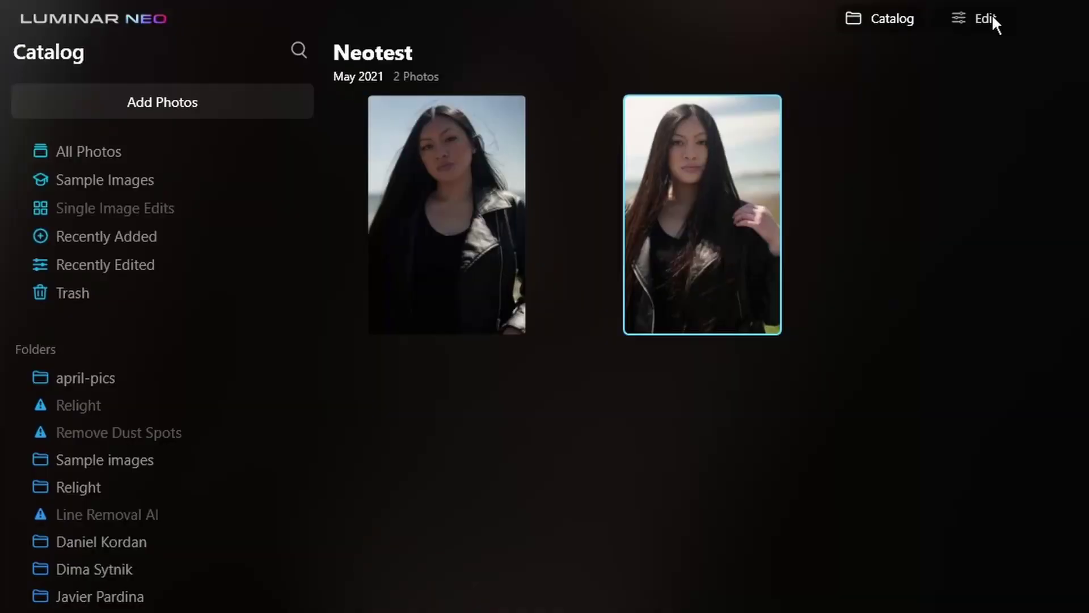
- Open the chosen portrait in Edit view and bring up the Add New Layer assets
{"action": "left_click", "coordinate": [577, 11]}
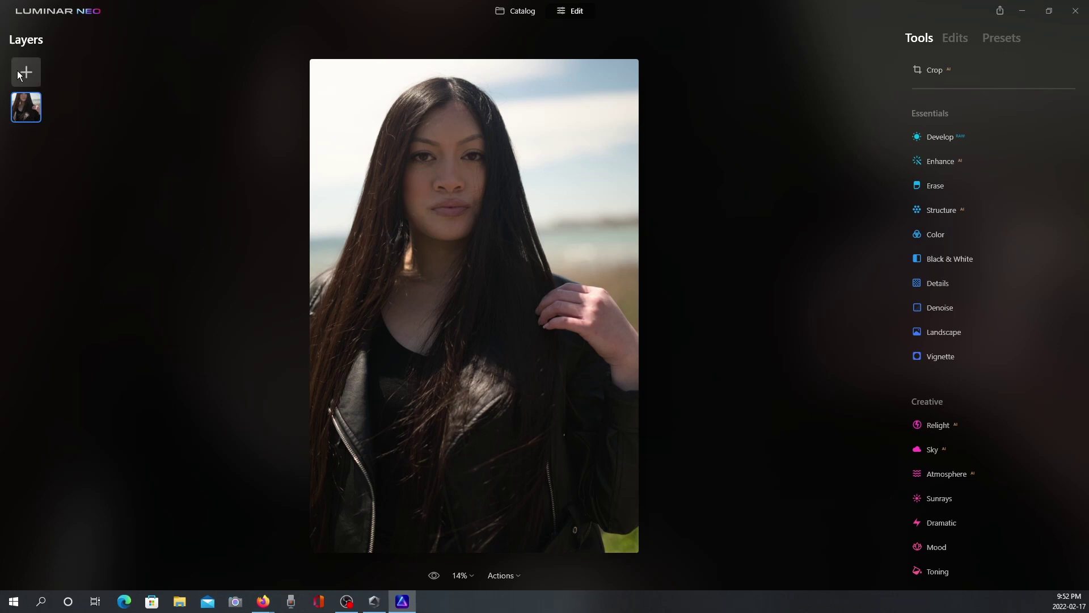
{"action": "left_click", "coordinate": [26, 73]}
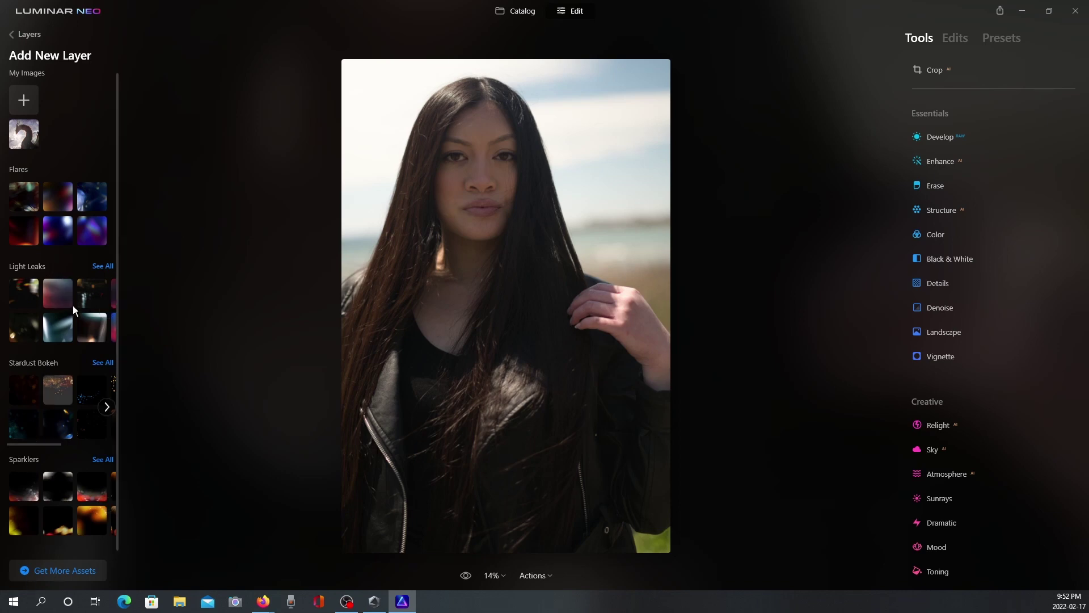
- Add the purple flare as a new layer at opacity 47 with Normal blending
{"action": "left_click", "coordinate": [63, 234]}
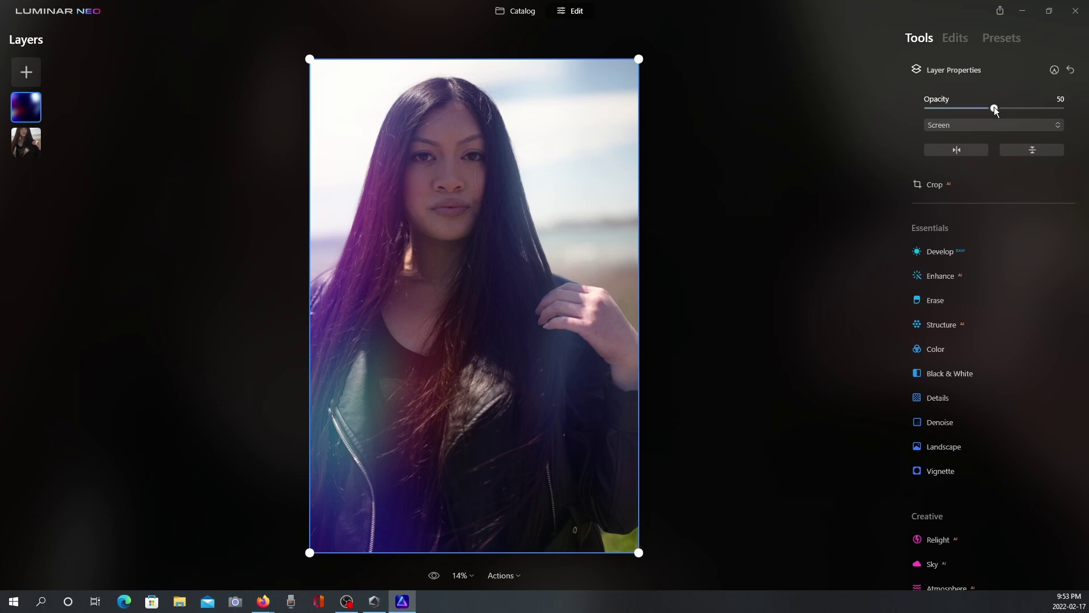
{"action": "mouse_move", "coordinate": [996, 108]}
{"action": "left_mouse_down"}
{"action": "mouse_move", "coordinate": [940, 108]}
{"action": "mouse_move", "coordinate": [990, 108]}
{"action": "left_mouse_up"}
{"action": "left_click", "coordinate": [990, 124]}
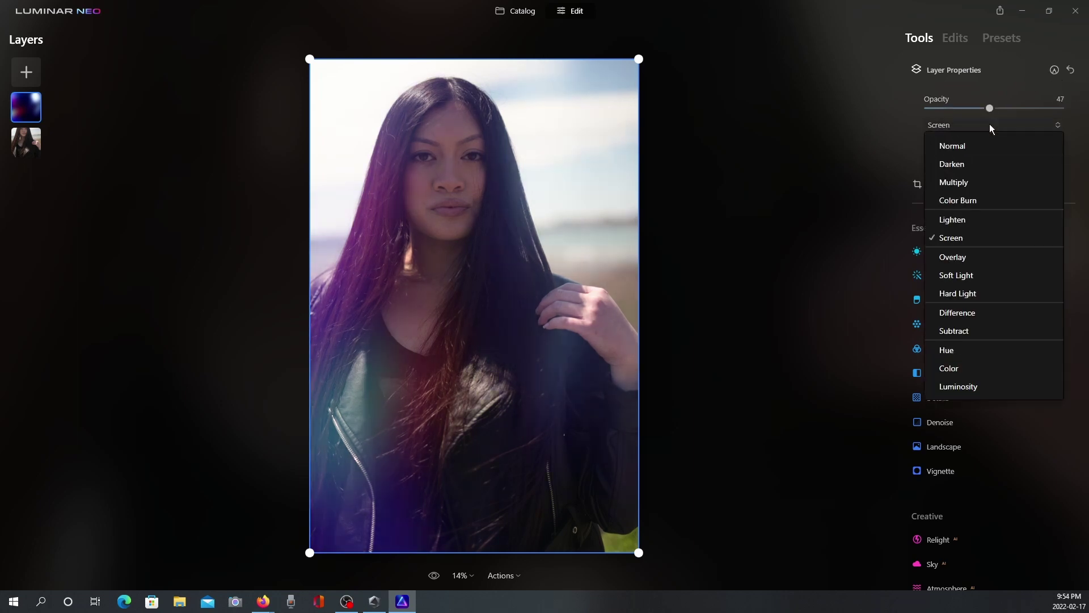
{"action": "left_click", "coordinate": [987, 146]}
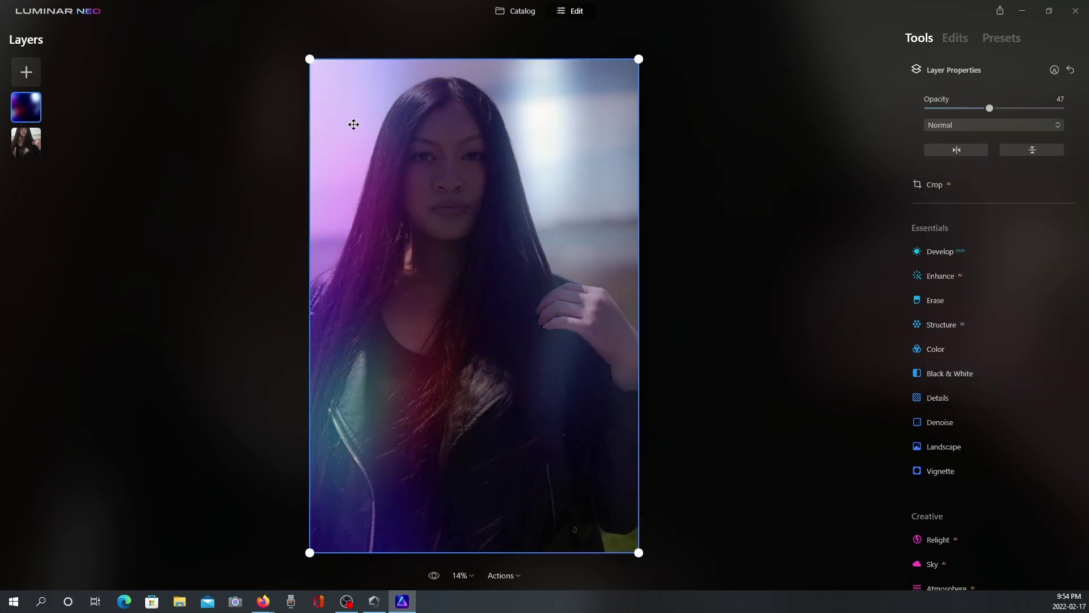
- Hide the flare layer, show it again, and reopen its options
{"action": "right_click", "coordinate": [29, 109]}
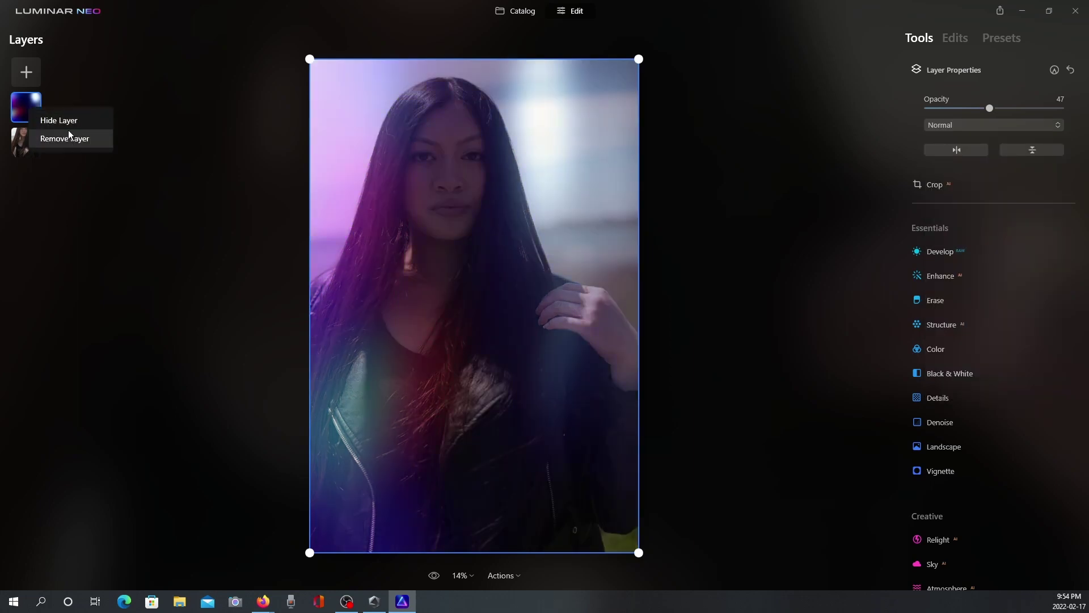
{"action": "left_click", "coordinate": [59, 120]}
{"action": "right_click", "coordinate": [33, 105]}
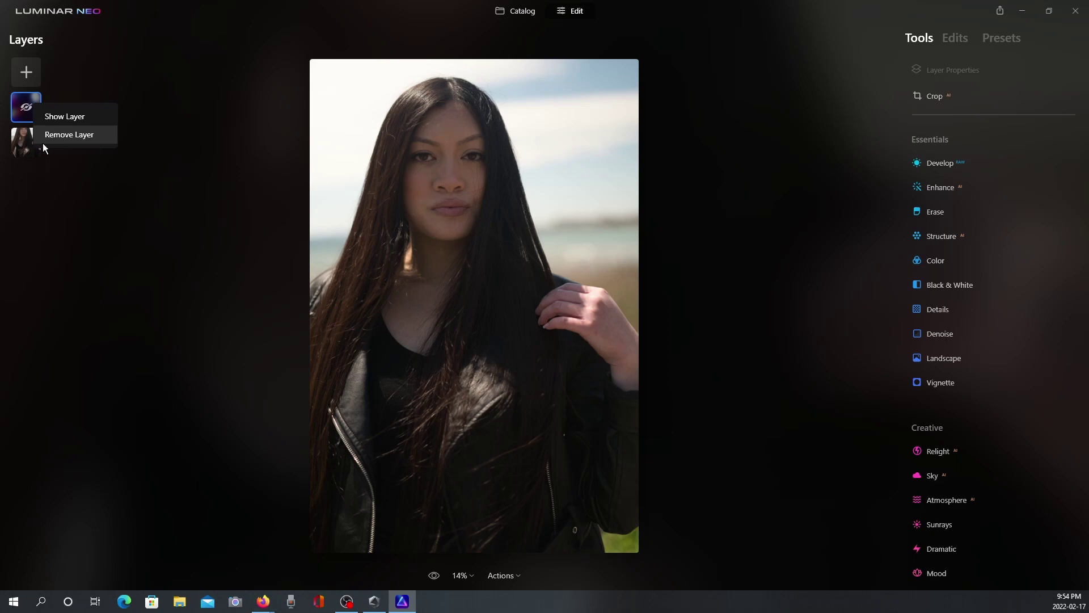
{"action": "left_click", "coordinate": [50, 116]}
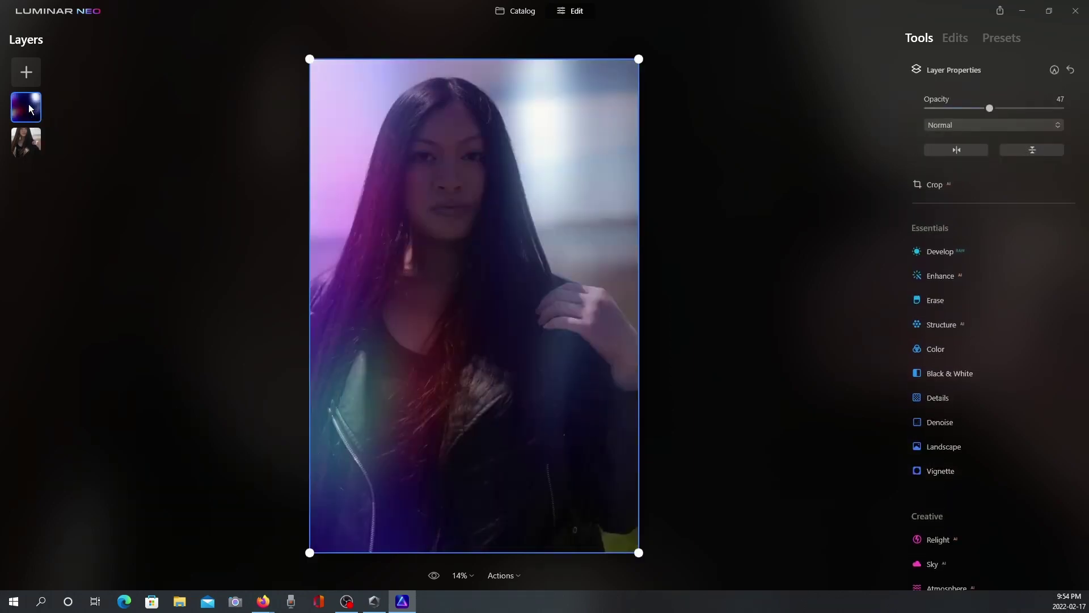
{"action": "right_click", "coordinate": [28, 104]}
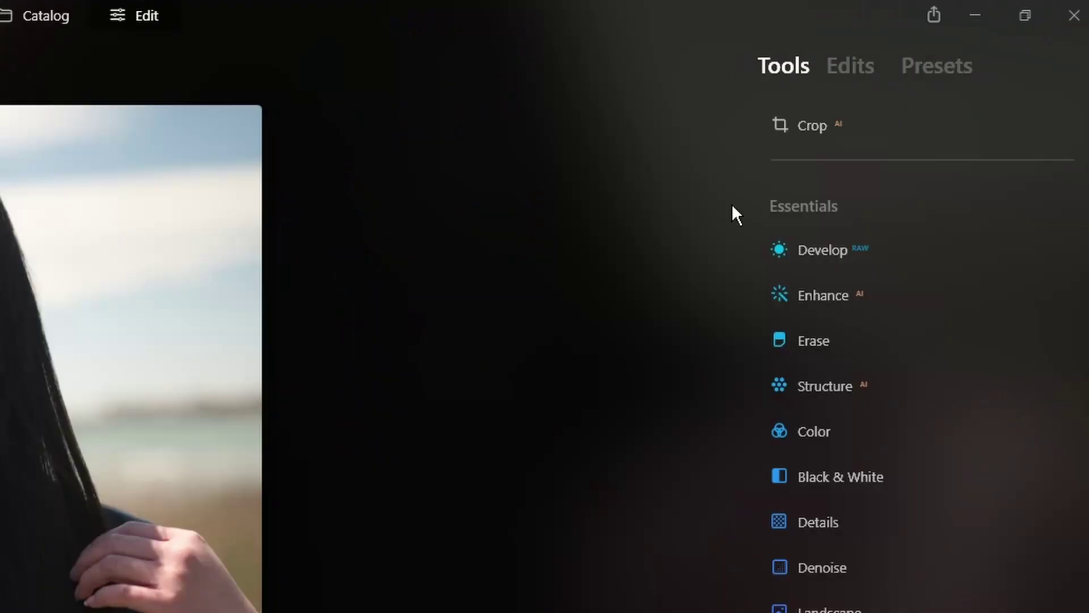
{"action": "left_click", "coordinate": [825, 127]}
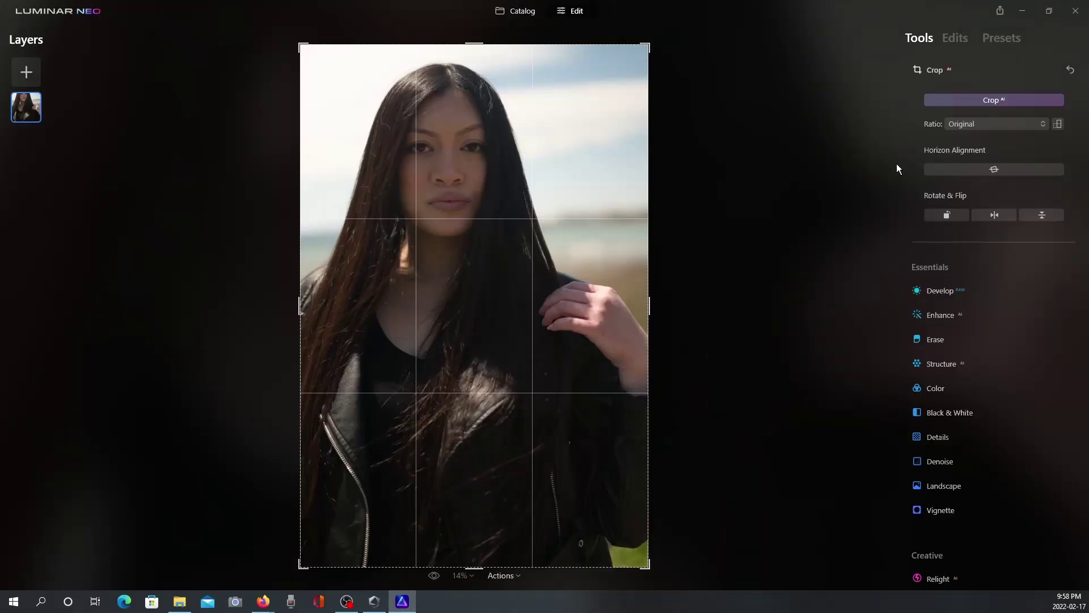
{"action": "key", "text": "Return"}
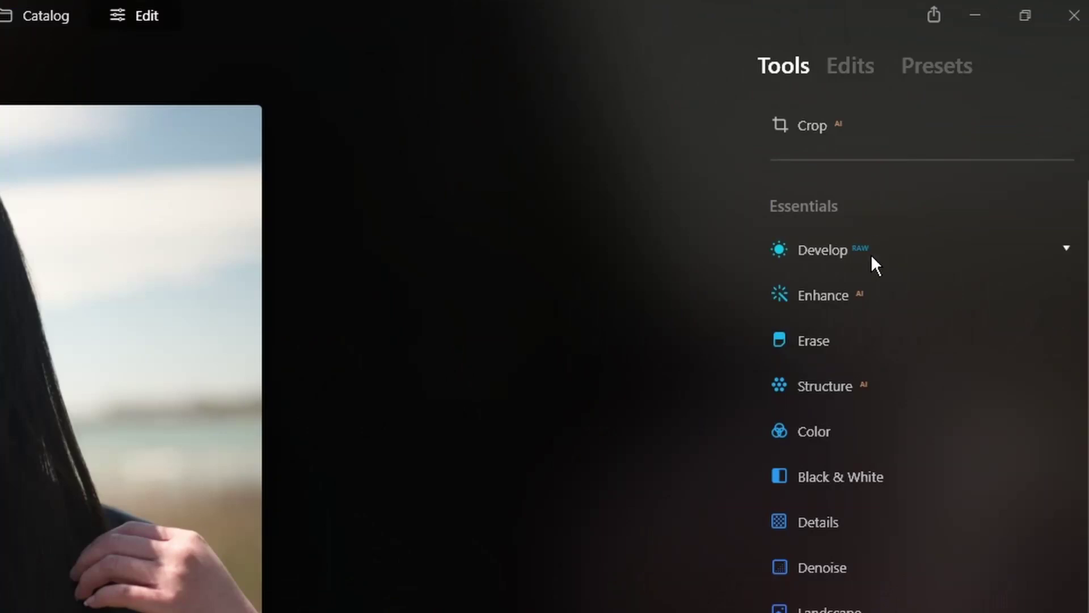
{"action": "left_click", "coordinate": [871, 253]}
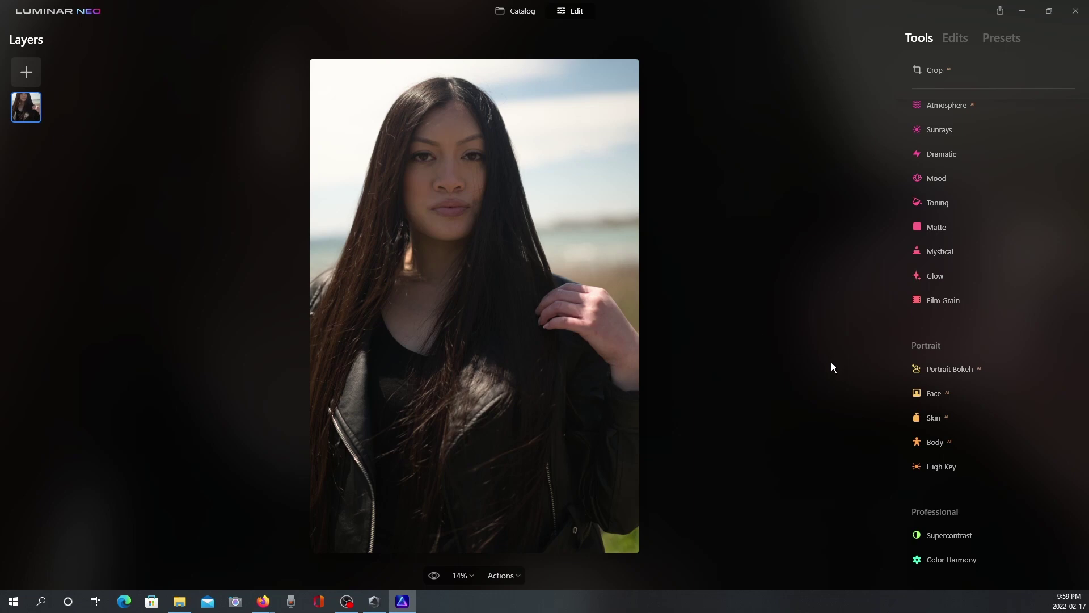
- Raise Enhance AI's Accent slider to about 85
{"action": "scroll", "coordinate": [931, 142], "scroll_direction": "up", "scroll_amount": 10}
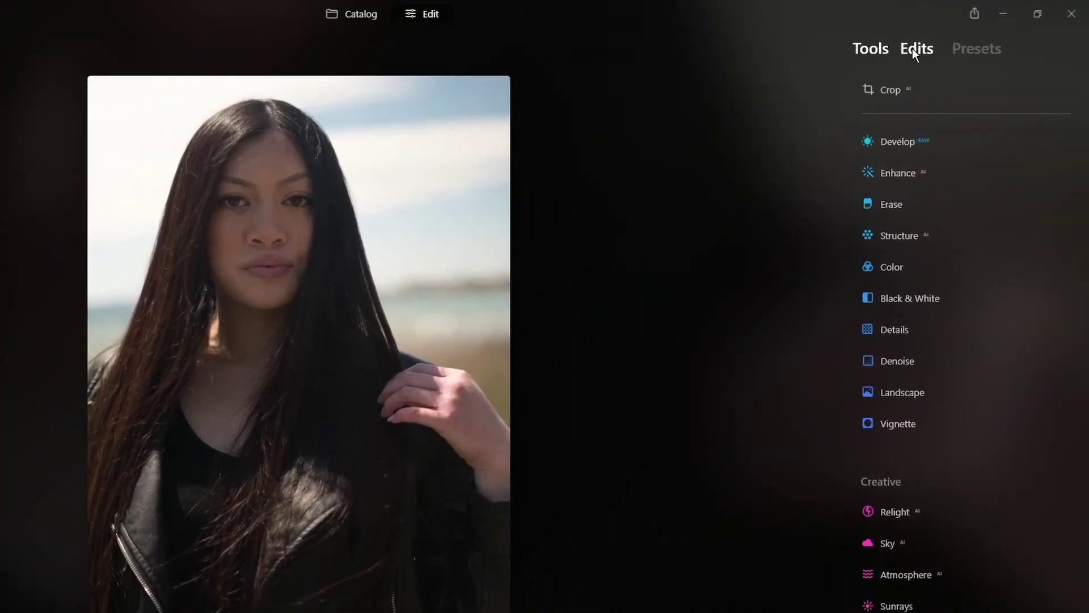
{"action": "left_click", "coordinate": [913, 49]}
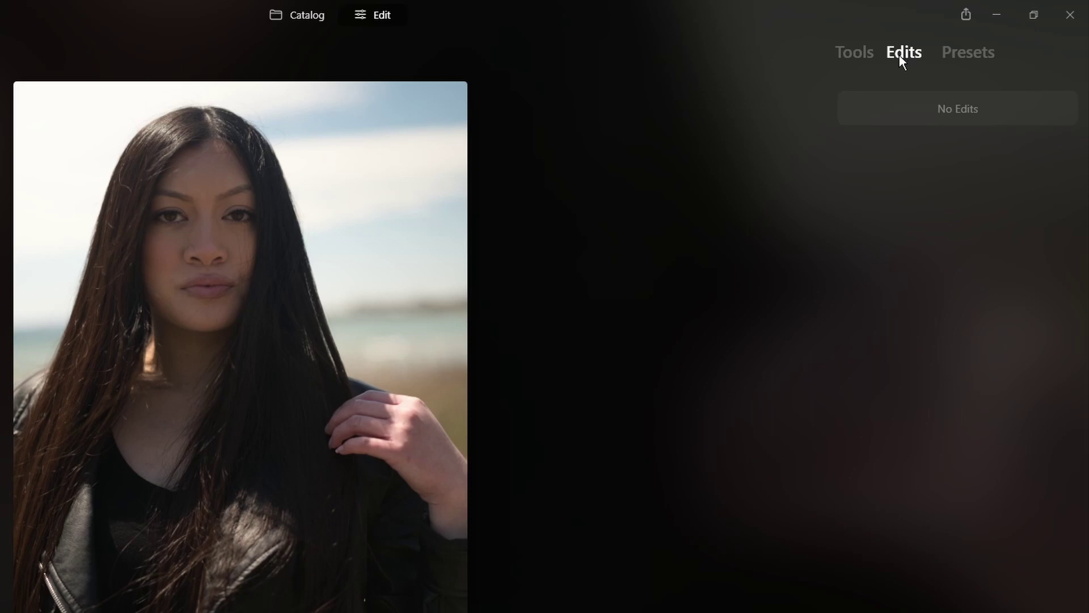
{"action": "left_click", "coordinate": [859, 52]}
{"action": "left_click", "coordinate": [897, 186]}
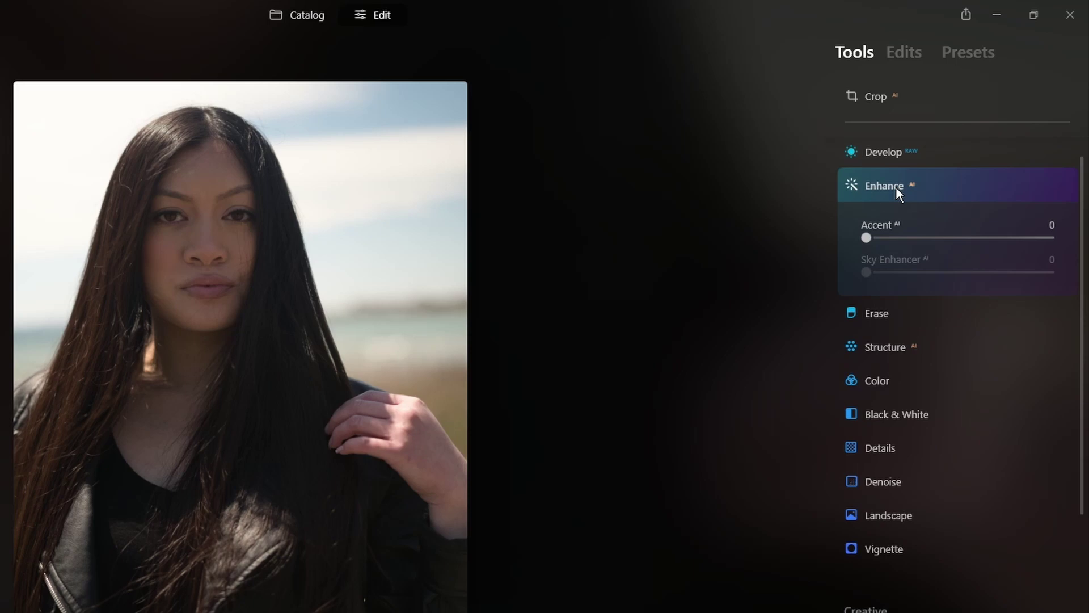
{"action": "left_click_drag", "start_coordinate": [863, 233], "coordinate": [1022, 237]}
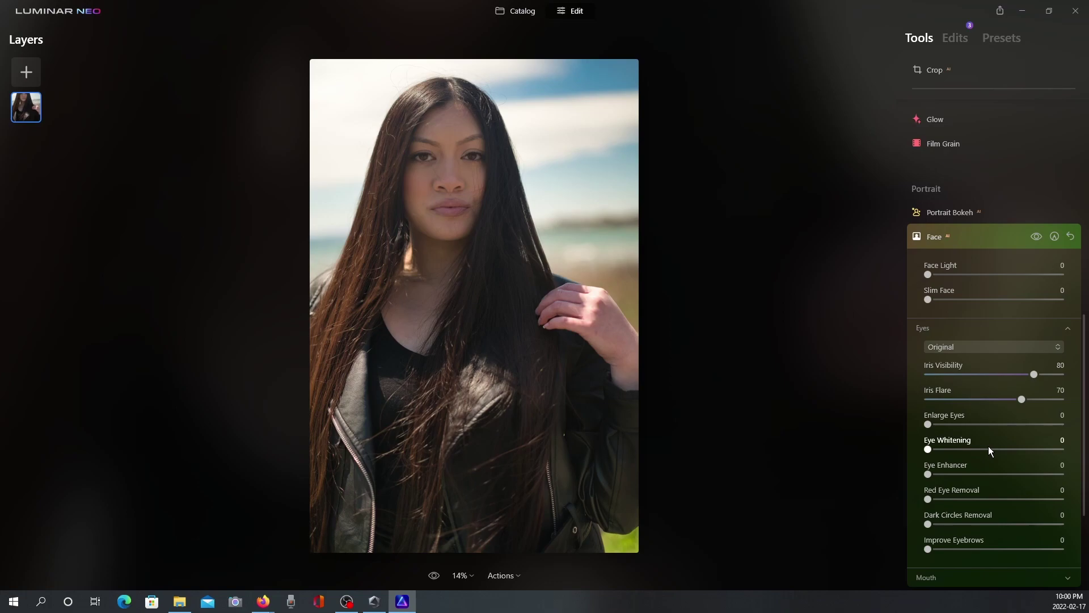
{"action": "left_click", "coordinate": [989, 446]}
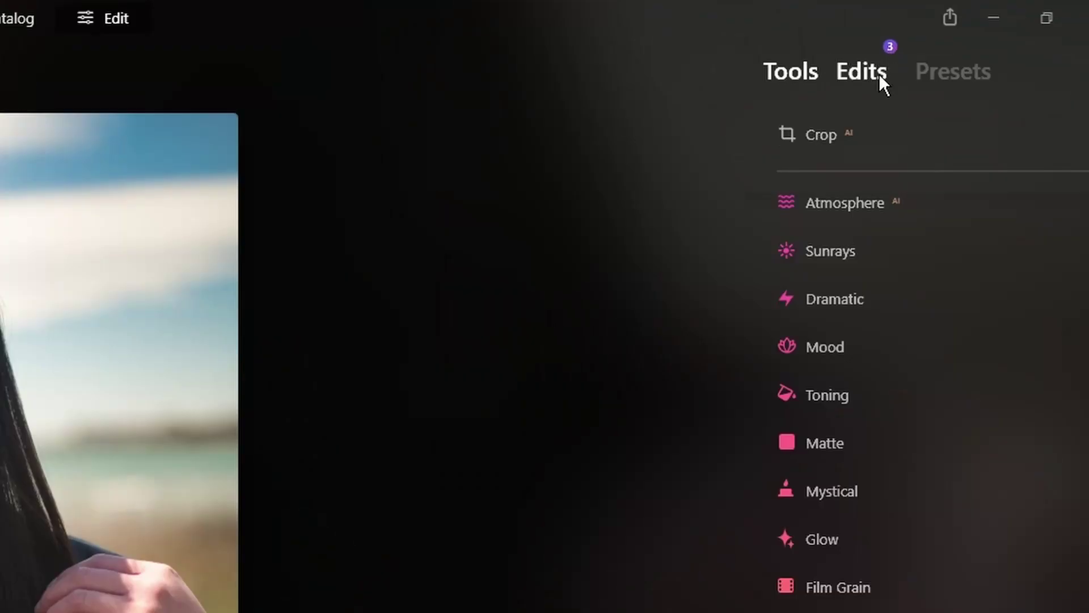
- Review the applied eye edits, then readjust Accent AI to 96
{"action": "left_click", "coordinate": [880, 74]}
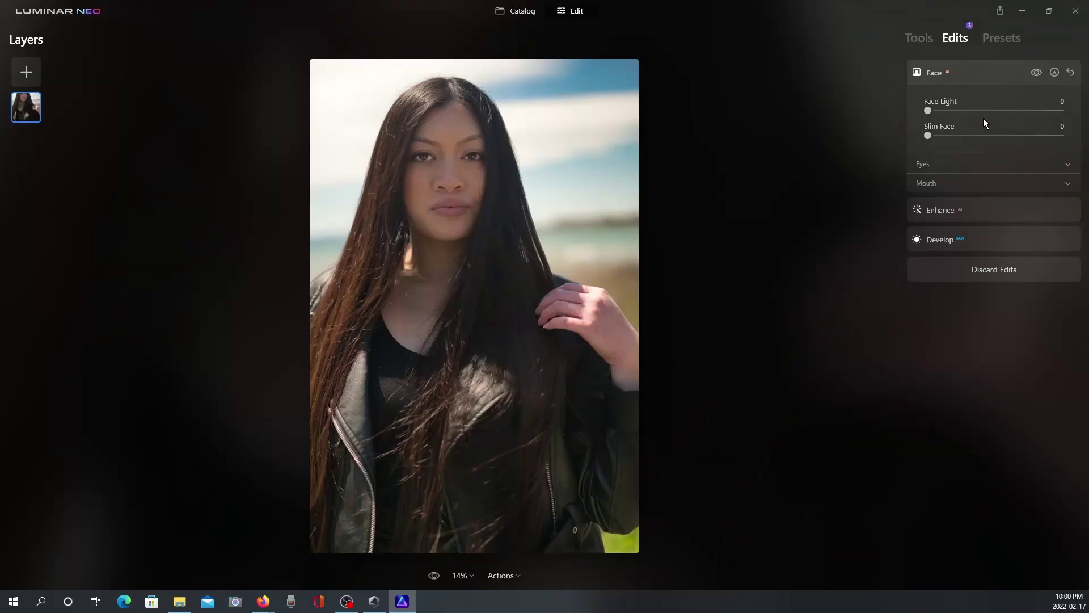
{"action": "left_click", "coordinate": [971, 165]}
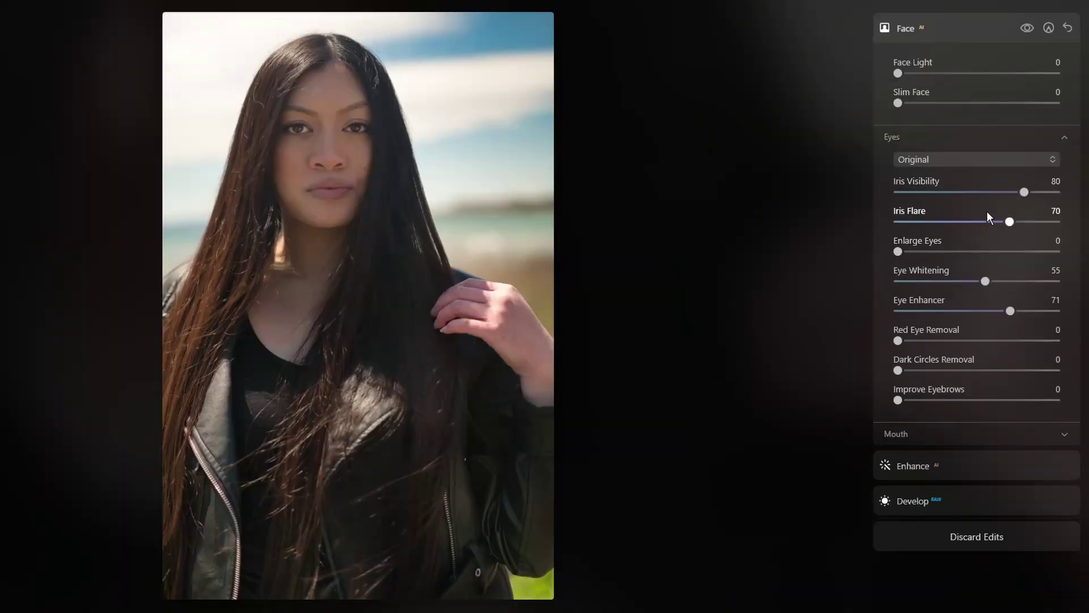
{"action": "left_click", "coordinate": [975, 37]}
{"action": "left_click", "coordinate": [913, 63]}
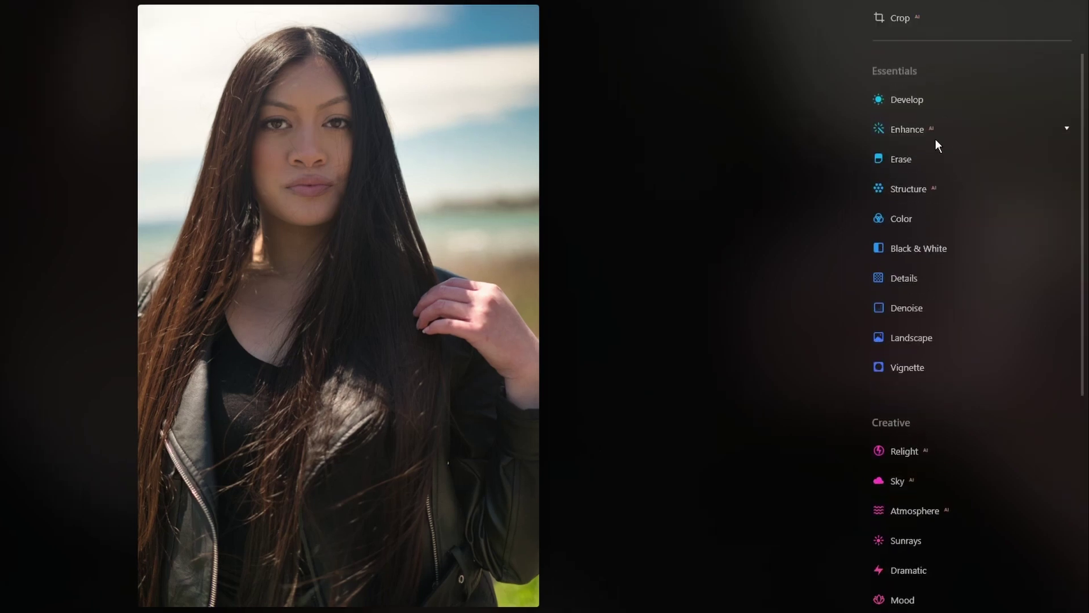
{"action": "left_click", "coordinate": [935, 139]}
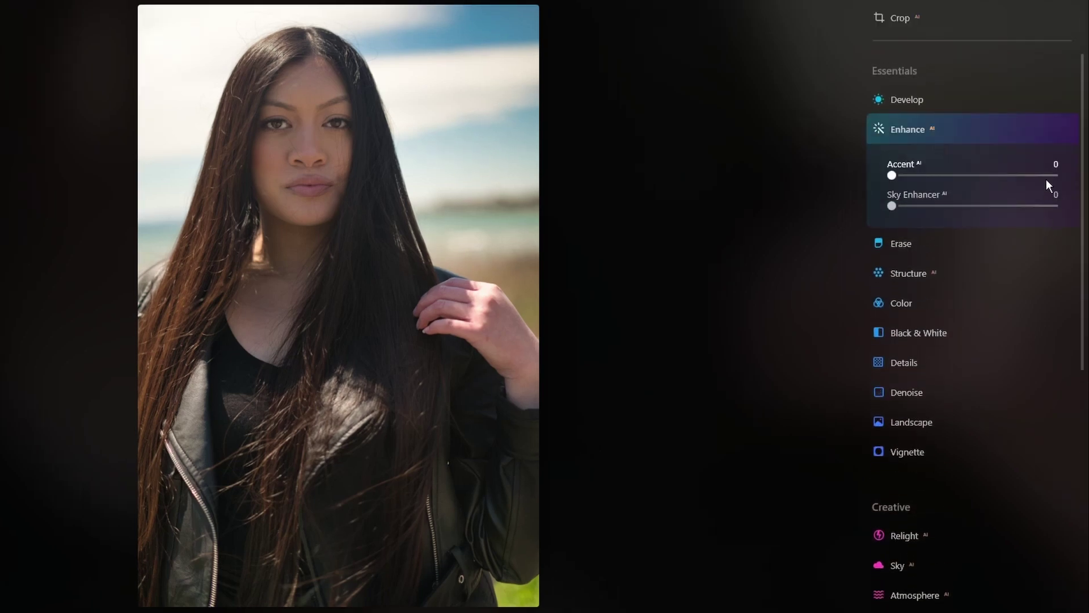
{"action": "left_click_drag", "start_coordinate": [896, 173], "coordinate": [1053, 172]}
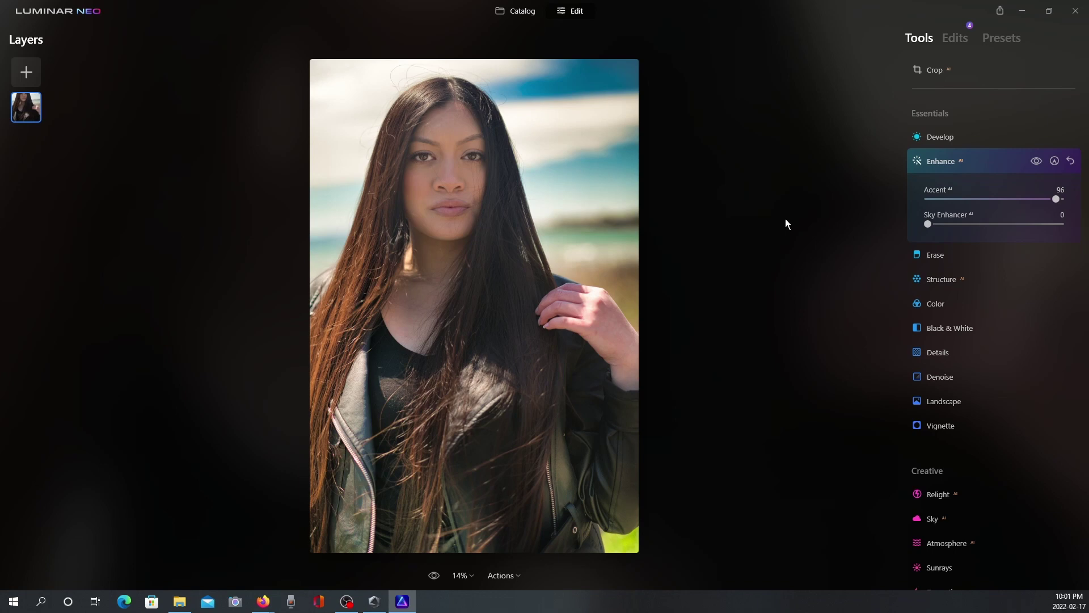
- Scroll the tools list and show the presets suggested for this portrait
{"action": "scroll", "coordinate": [897, 83], "scroll_direction": "down", "scroll_amount": 7}
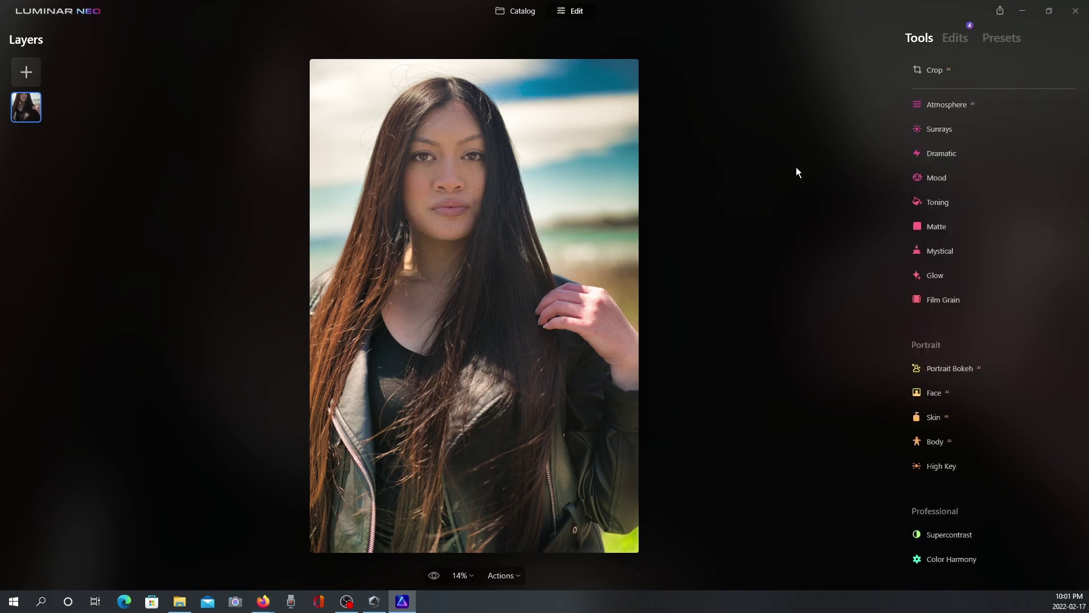
{"action": "left_click", "coordinate": [987, 40]}
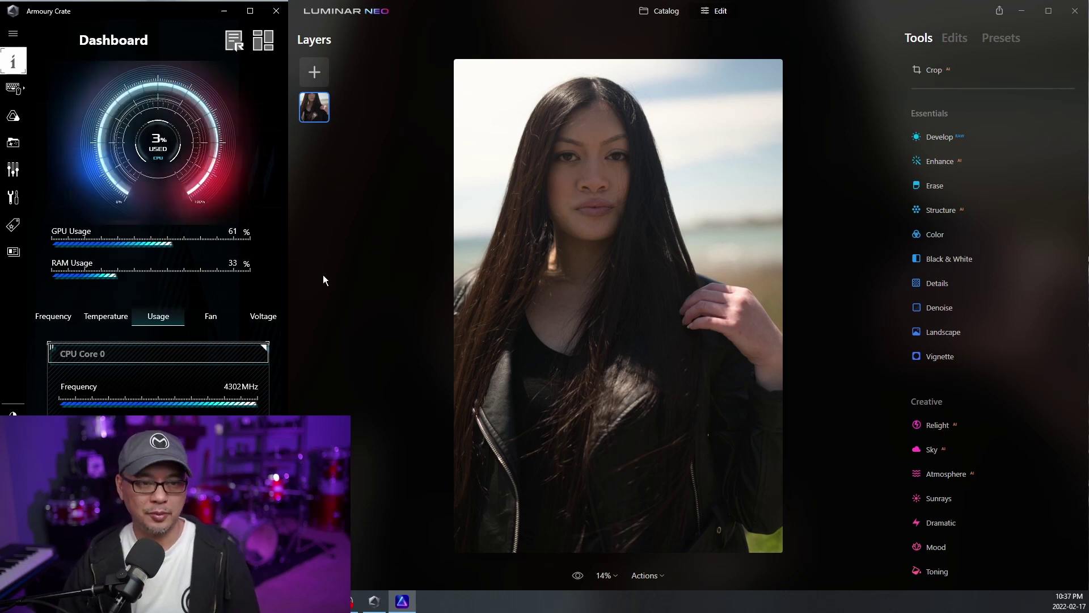
- Set Enhance's Accent AI to 100 and expand the Relight settings
{"action": "left_click", "coordinate": [939, 161]}
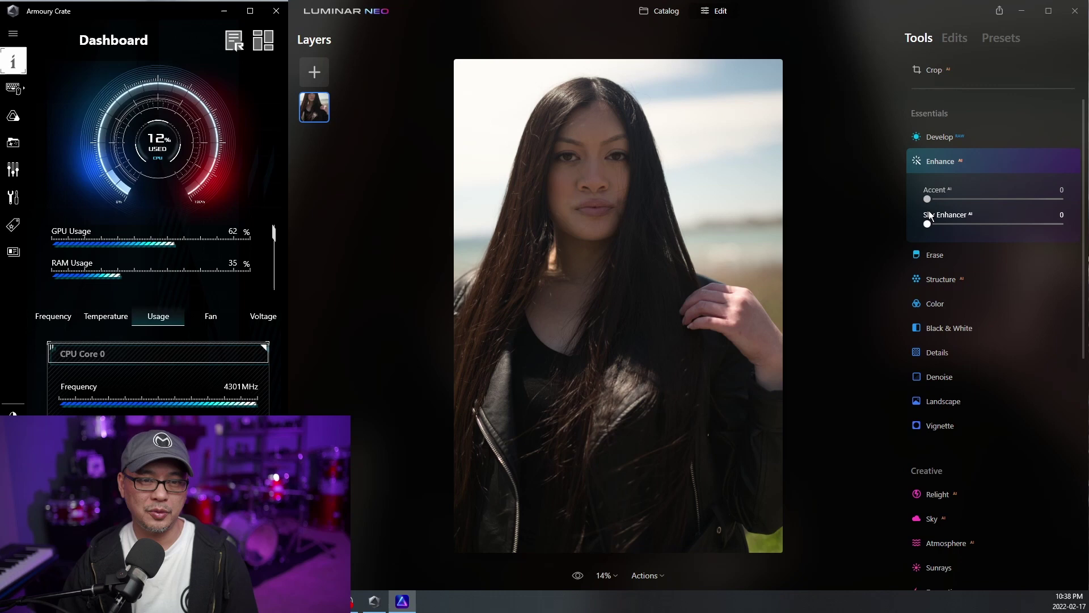
{"action": "left_click_drag", "start_coordinate": [928, 199], "coordinate": [1073, 199]}
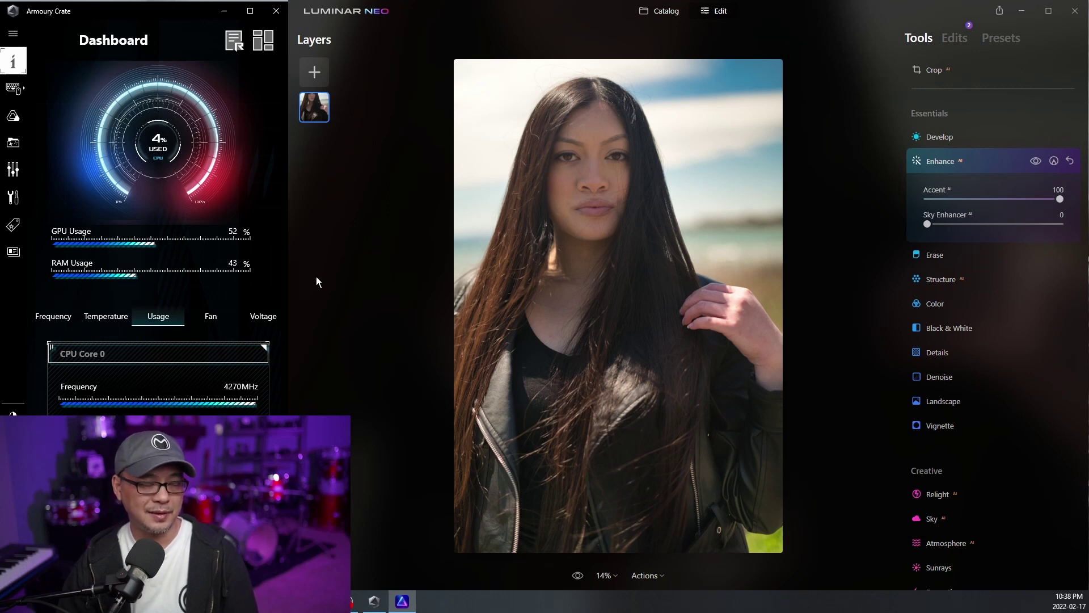
{"action": "scroll", "coordinate": [1005, 265], "scroll_direction": "down", "scroll_amount": 5}
{"action": "left_click", "coordinate": [955, 226]}
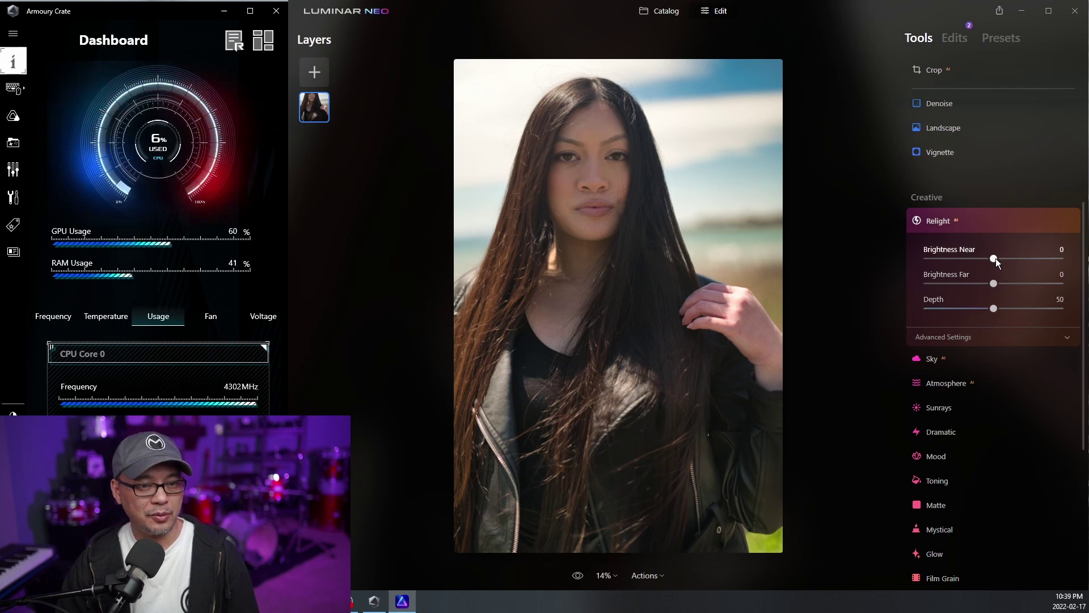
- Relight with Brightness Near 63, Brightness Far -28, Depth 78, and reveal Advanced Settings
{"action": "left_click_drag", "start_coordinate": [1000, 258], "coordinate": [1060, 259]}
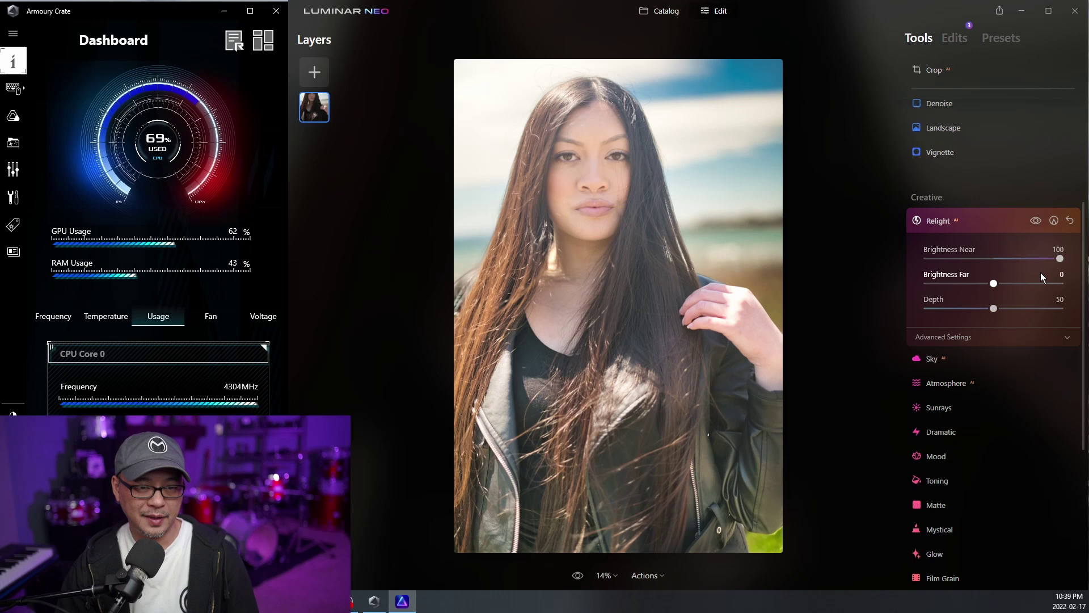
{"action": "mouse_move", "coordinate": [1060, 258]}
{"action": "left_mouse_down"}
{"action": "mouse_move", "coordinate": [1005, 260]}
{"action": "mouse_move", "coordinate": [1039, 260]}
{"action": "left_mouse_up"}
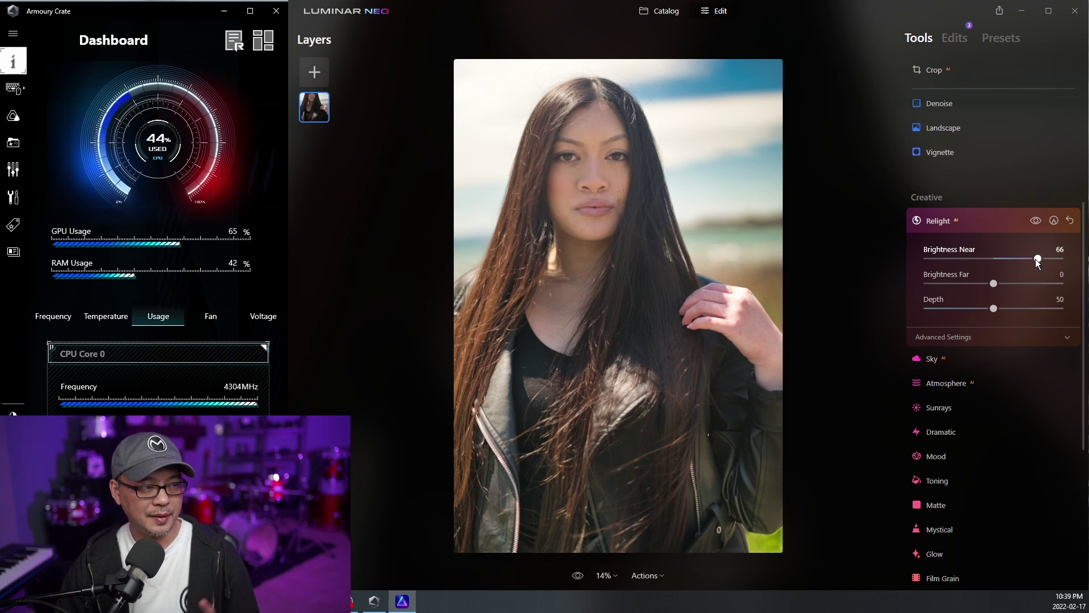
{"action": "mouse_move", "coordinate": [1036, 259]}
{"action": "left_mouse_down"}
{"action": "mouse_move", "coordinate": [1022, 282]}
{"action": "mouse_move", "coordinate": [1033, 281]}
{"action": "mouse_move", "coordinate": [960, 283]}
{"action": "mouse_move", "coordinate": [1009, 309]}
{"action": "mouse_move", "coordinate": [999, 311]}
{"action": "mouse_move", "coordinate": [1032, 309]}
{"action": "mouse_move", "coordinate": [1023, 255]}
{"action": "mouse_move", "coordinate": [1013, 256]}
{"action": "mouse_move", "coordinate": [1036, 259]}
{"action": "left_mouse_up"}
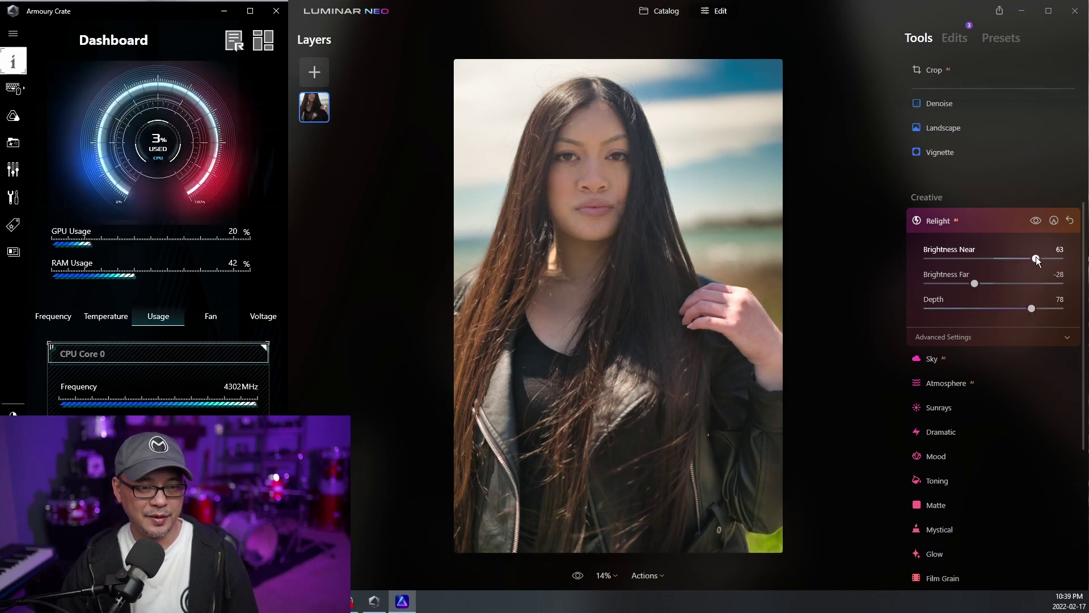
{"action": "left_click", "coordinate": [1016, 336]}
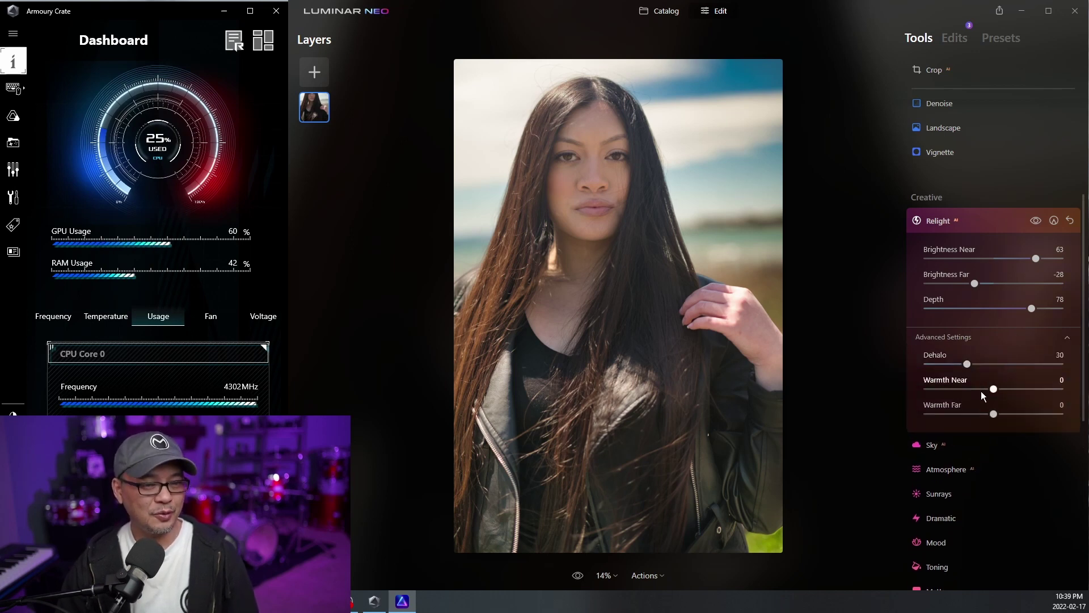
- Apply Portrait Bokeh at amount 53, brushing focus back onto the woman's hair and chest
{"action": "left_click", "coordinate": [1012, 216]}
{"action": "scroll", "coordinate": [984, 210], "scroll_direction": "down", "scroll_amount": 3}
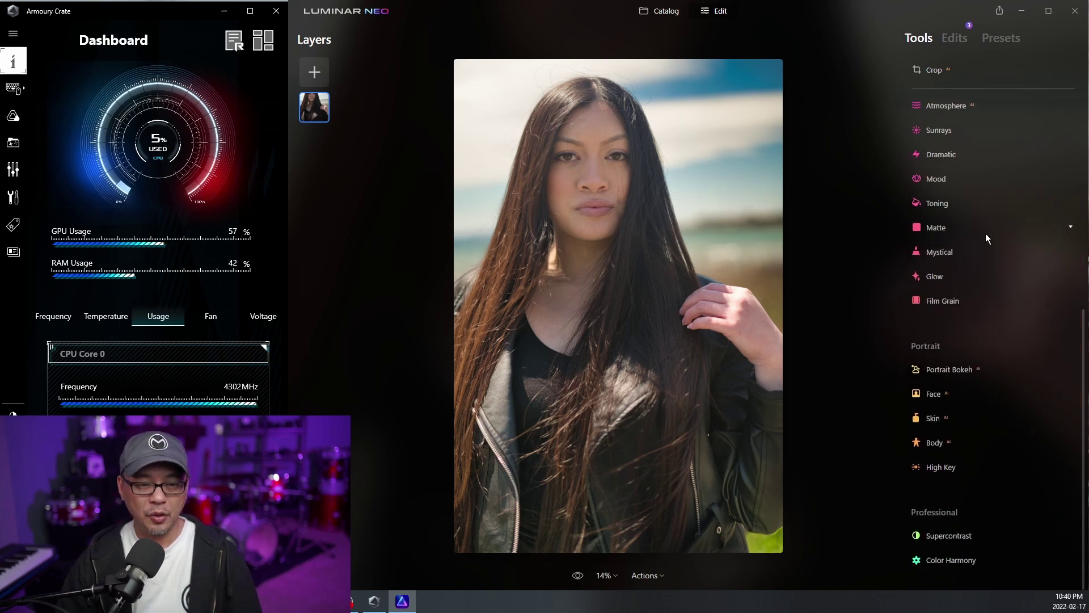
{"action": "left_click", "coordinate": [980, 367]}
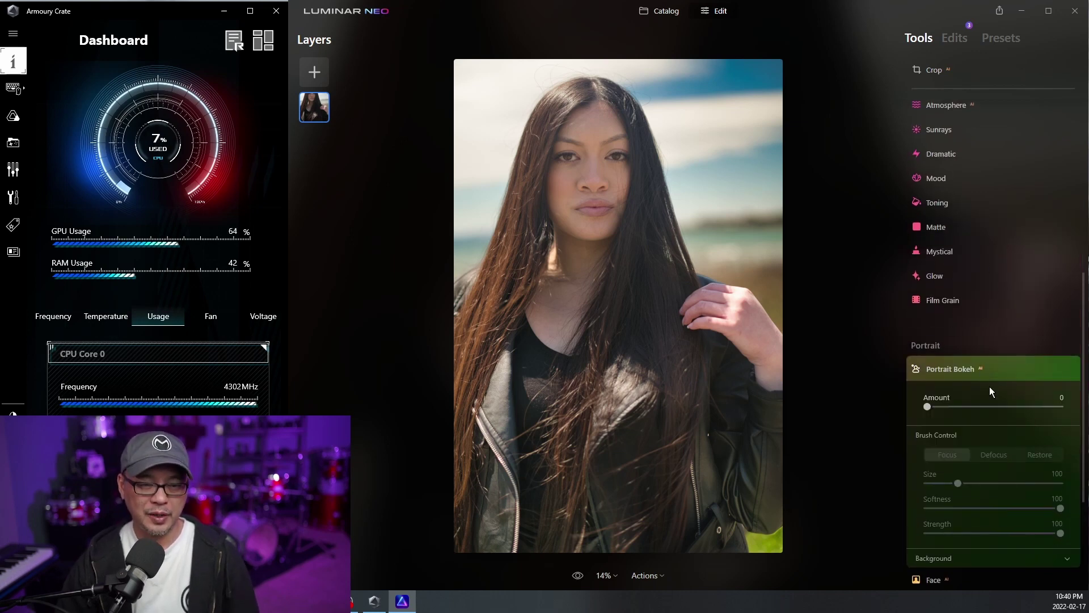
{"action": "scroll", "coordinate": [989, 387], "scroll_direction": "down", "scroll_amount": 3}
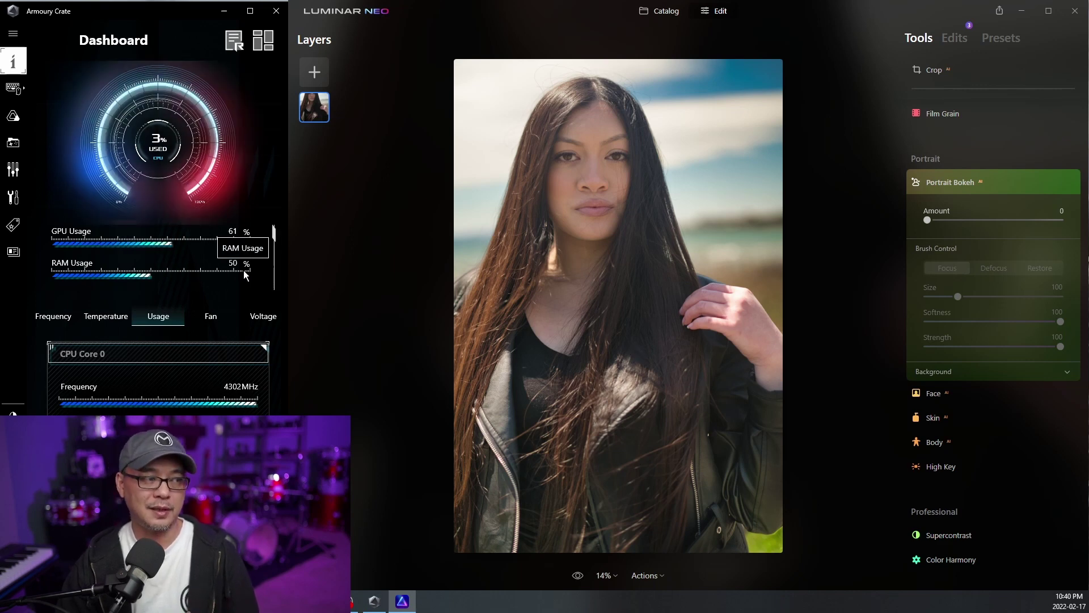
{"action": "left_click_drag", "start_coordinate": [928, 220], "coordinate": [1082, 219]}
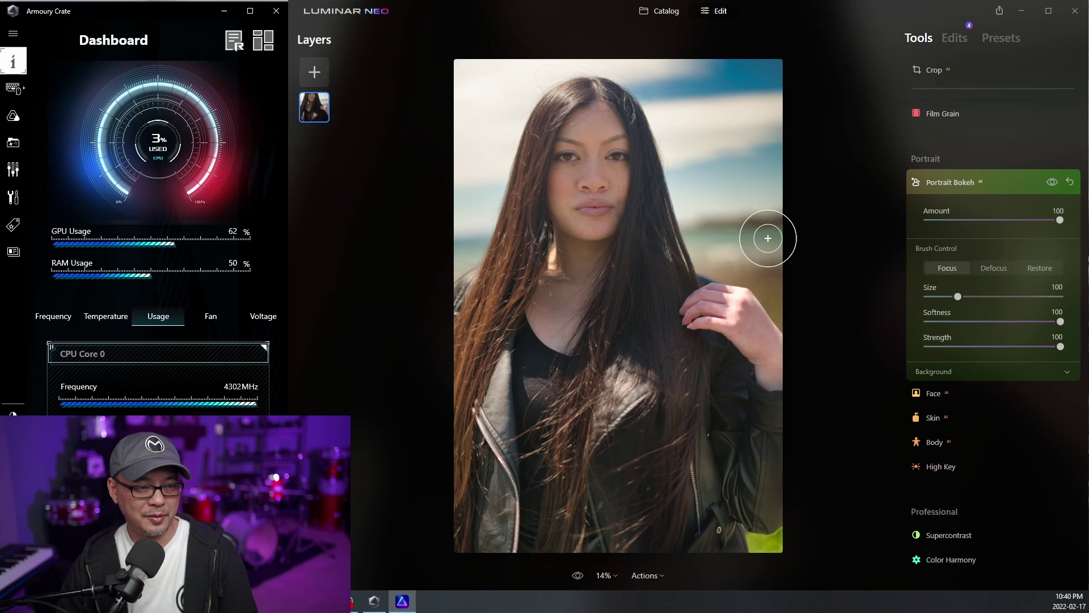
{"action": "mouse_move", "coordinate": [768, 239]}
{"action": "left_mouse_down"}
{"action": "mouse_move", "coordinate": [569, 350]}
{"action": "mouse_move", "coordinate": [606, 330]}
{"action": "mouse_move", "coordinate": [600, 320]}
{"action": "mouse_move", "coordinate": [619, 297]}
{"action": "mouse_move", "coordinate": [611, 330]}
{"action": "mouse_move", "coordinate": [618, 323]}
{"action": "mouse_move", "coordinate": [610, 316]}
{"action": "mouse_move", "coordinate": [625, 284]}
{"action": "left_mouse_up"}
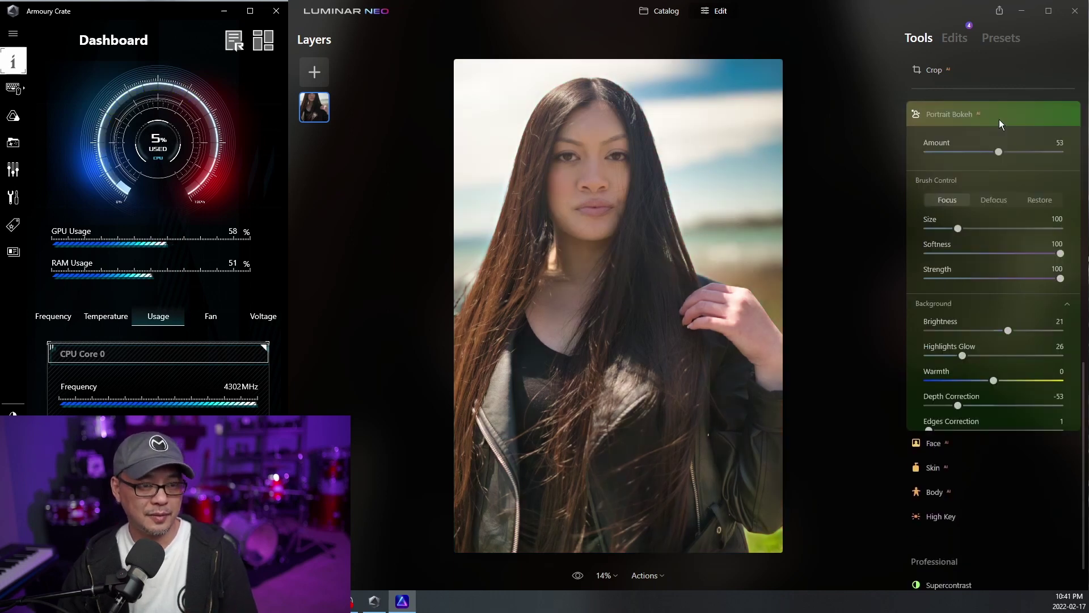
{"action": "left_click", "coordinate": [1000, 117]}
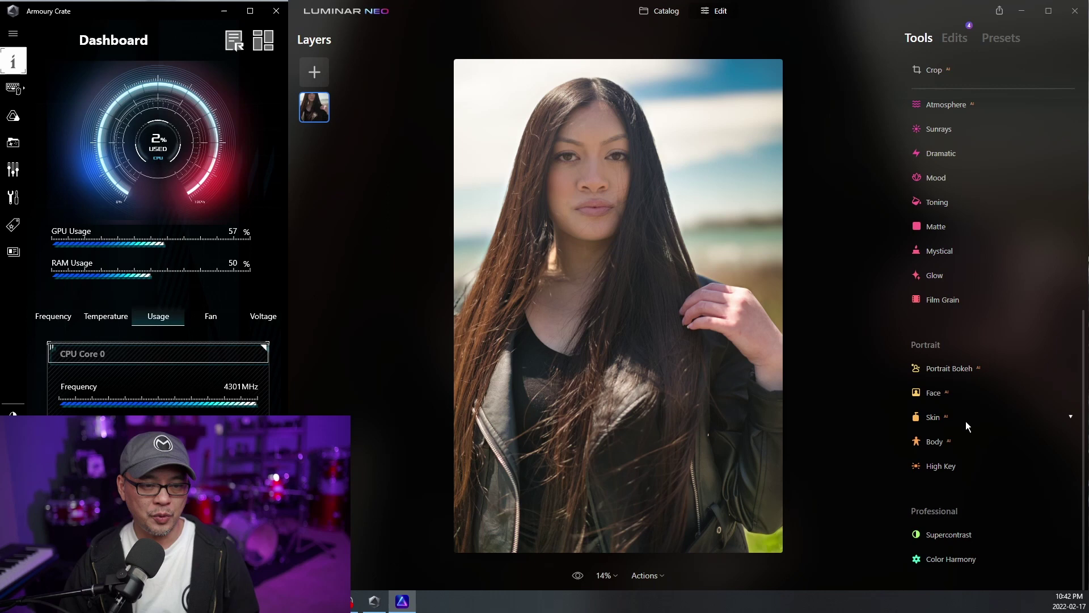
- Set Iris Flare 91, Eye Whitening 57 and Eye Enhancer 80, then zoom in on the eyes
{"action": "left_click", "coordinate": [971, 398]}
{"action": "left_click", "coordinate": [986, 376]}
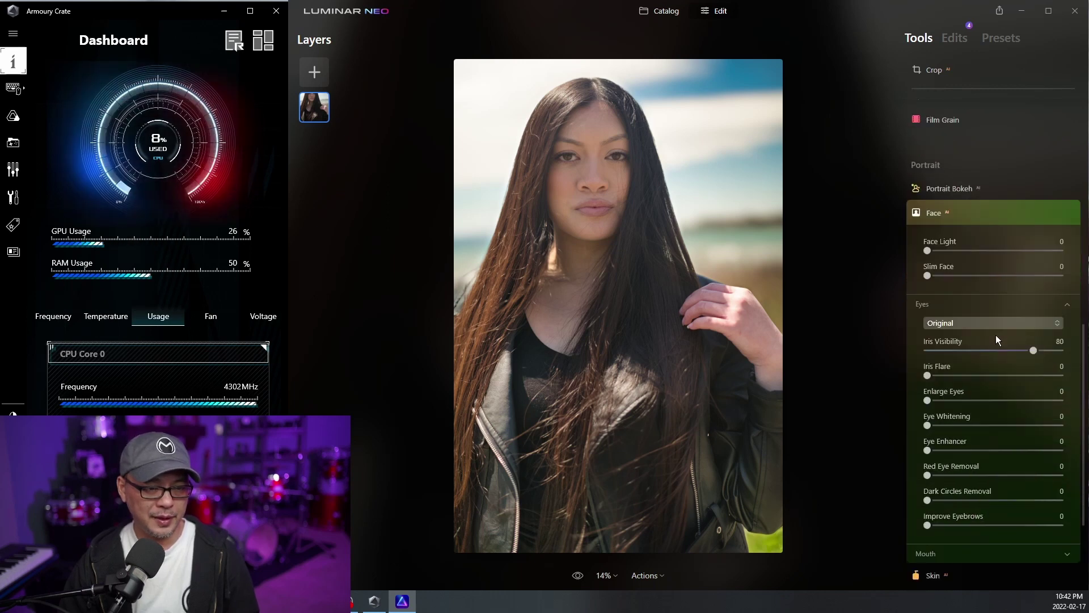
{"action": "scroll", "coordinate": [997, 339], "scroll_direction": "down", "scroll_amount": 3}
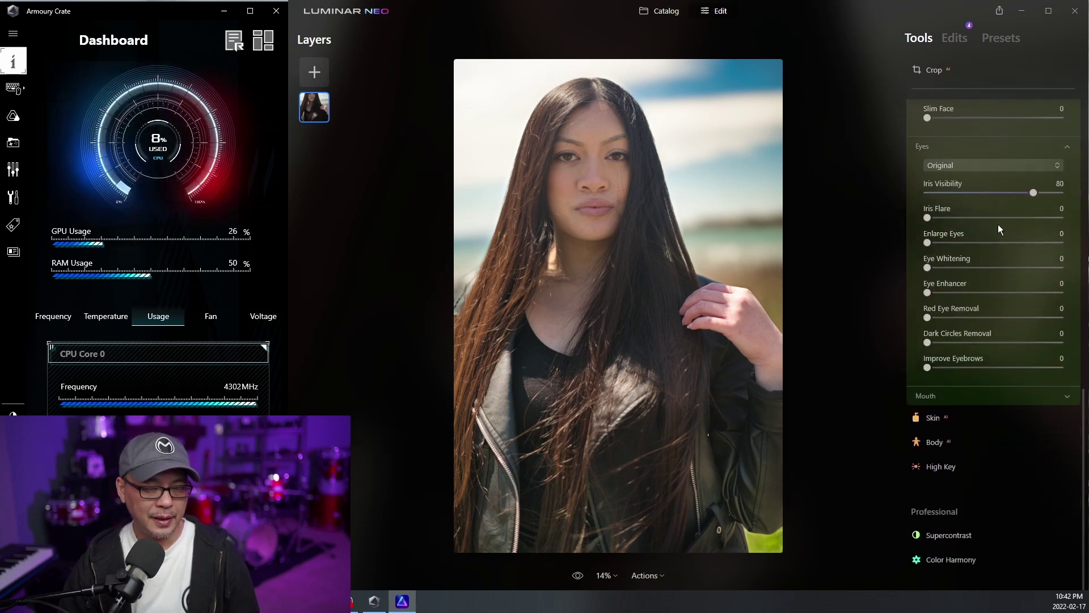
{"action": "left_click_drag", "start_coordinate": [996, 217], "coordinate": [1050, 227]}
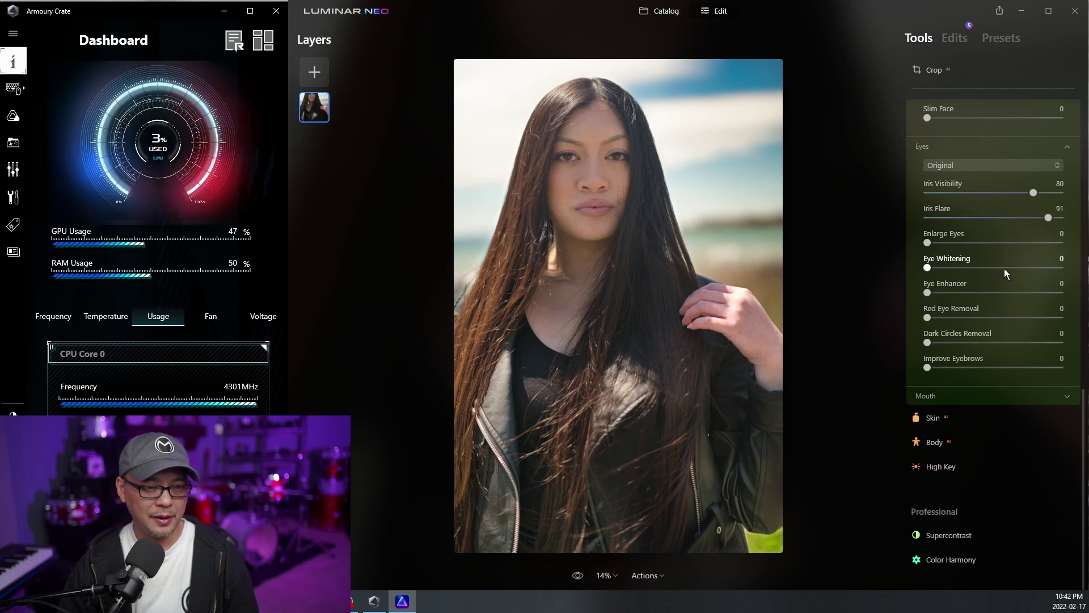
{"action": "left_click", "coordinate": [1004, 268]}
{"action": "left_click", "coordinate": [1034, 295]}
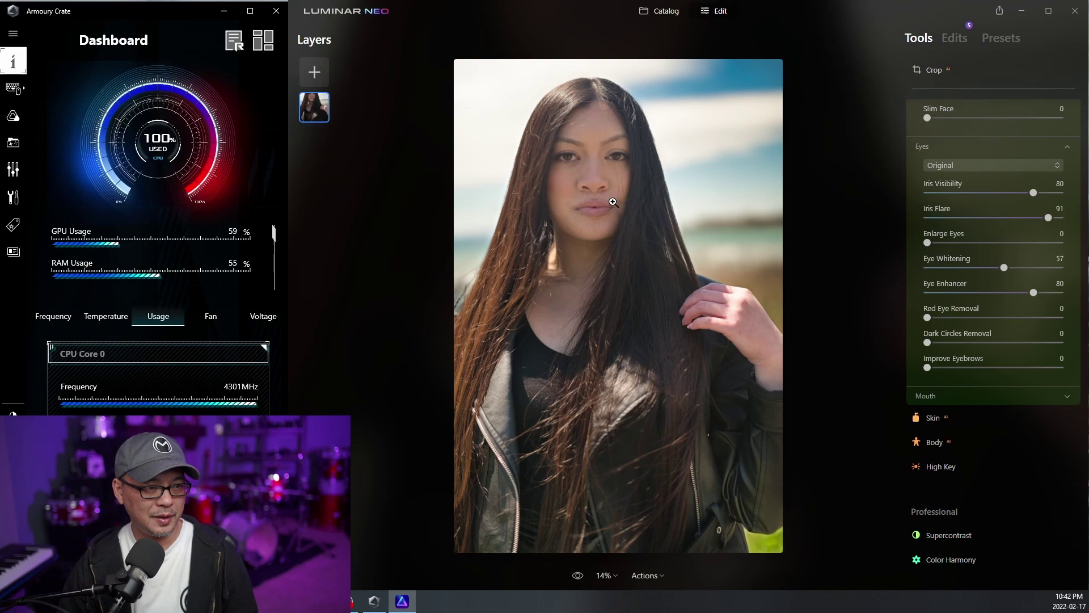
{"action": "left_click", "coordinate": [604, 167]}
{"action": "left_click_drag", "start_coordinate": [543, 125], "coordinate": [632, 287]}
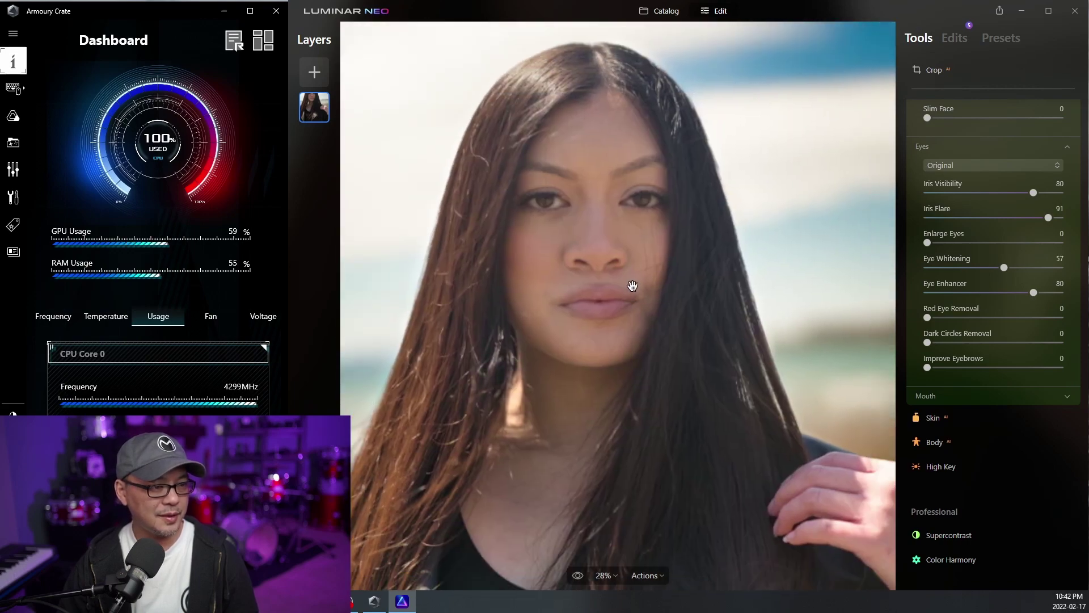
{"action": "scroll", "coordinate": [619, 261], "scroll_direction": "up", "scroll_amount": 2}
{"action": "left_click_drag", "start_coordinate": [605, 236], "coordinate": [645, 290]}
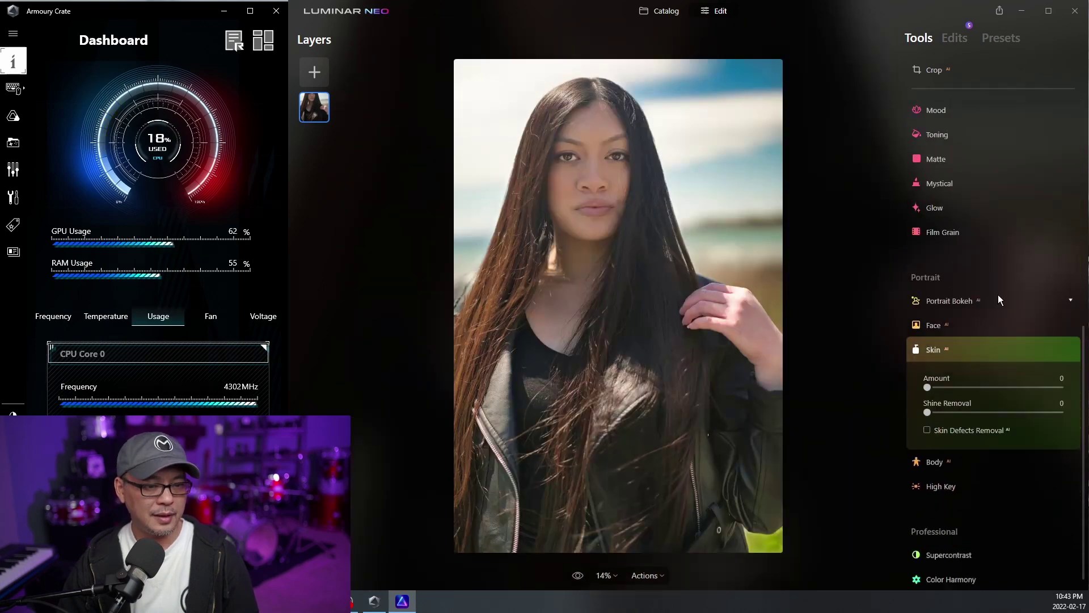
- Set the Skin amount to 84 and zoom into the face to check the smoothing
{"action": "scroll", "coordinate": [999, 296], "scroll_direction": "down", "scroll_amount": 1}
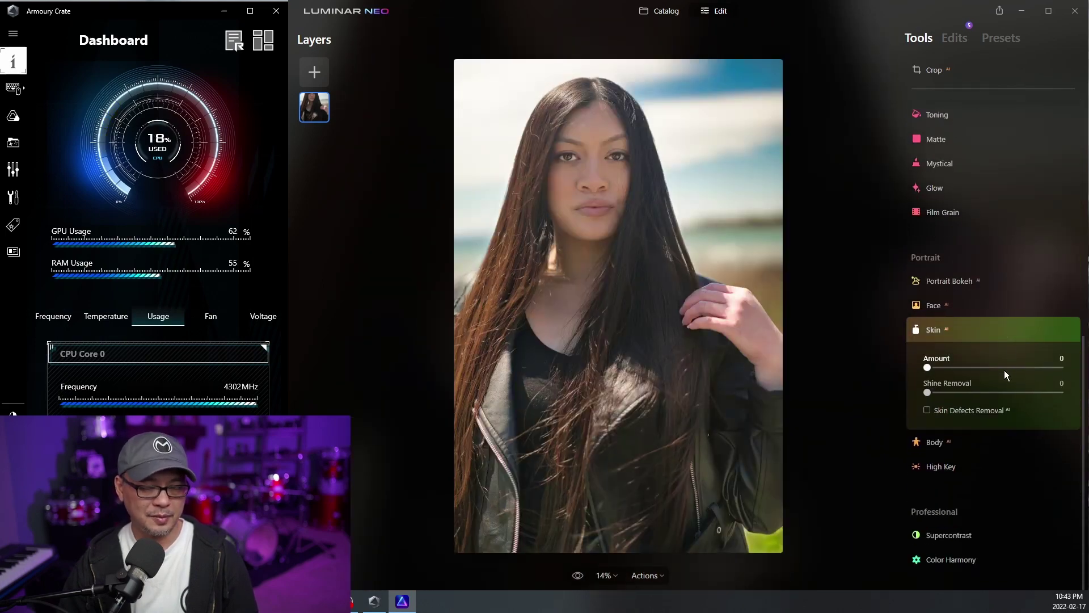
{"action": "left_click_drag", "start_coordinate": [969, 368], "coordinate": [1040, 366]}
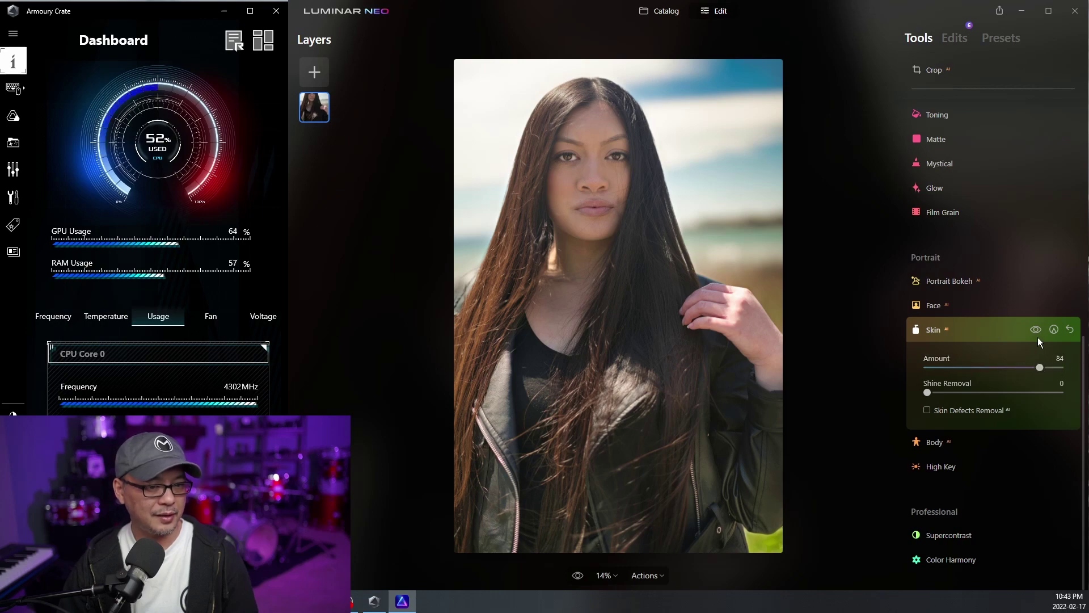
{"action": "left_click", "coordinate": [663, 223]}
{"action": "left_click_drag", "start_coordinate": [611, 204], "coordinate": [591, 343]}
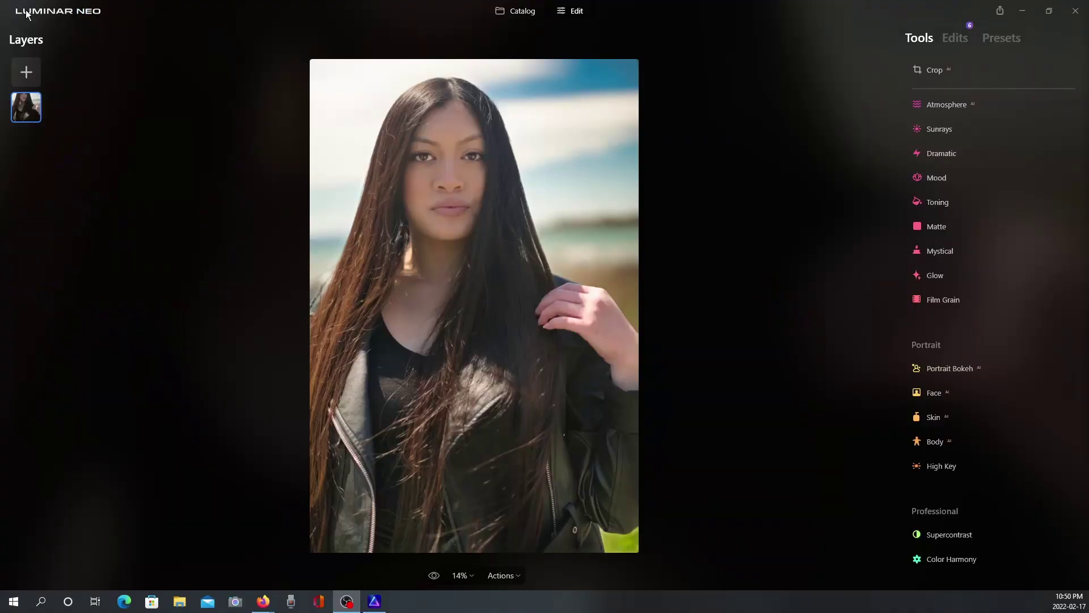
- Launch Luminar Share from the File > Share menu to pair the phone via QR code
{"action": "left_click", "coordinate": [37, 13]}
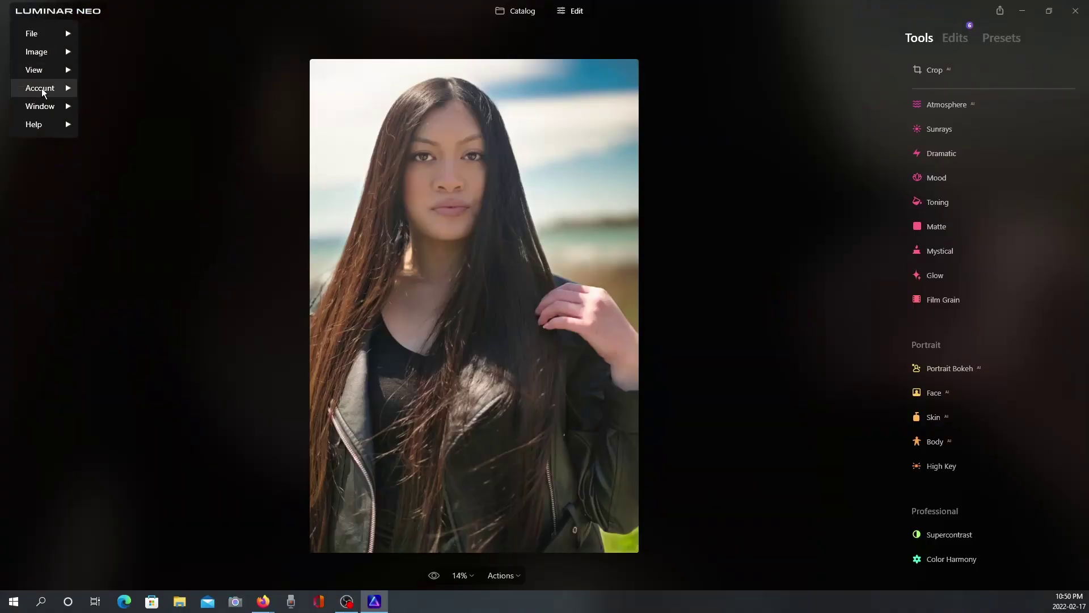
{"action": "mouse_move", "coordinate": [69, 54]}
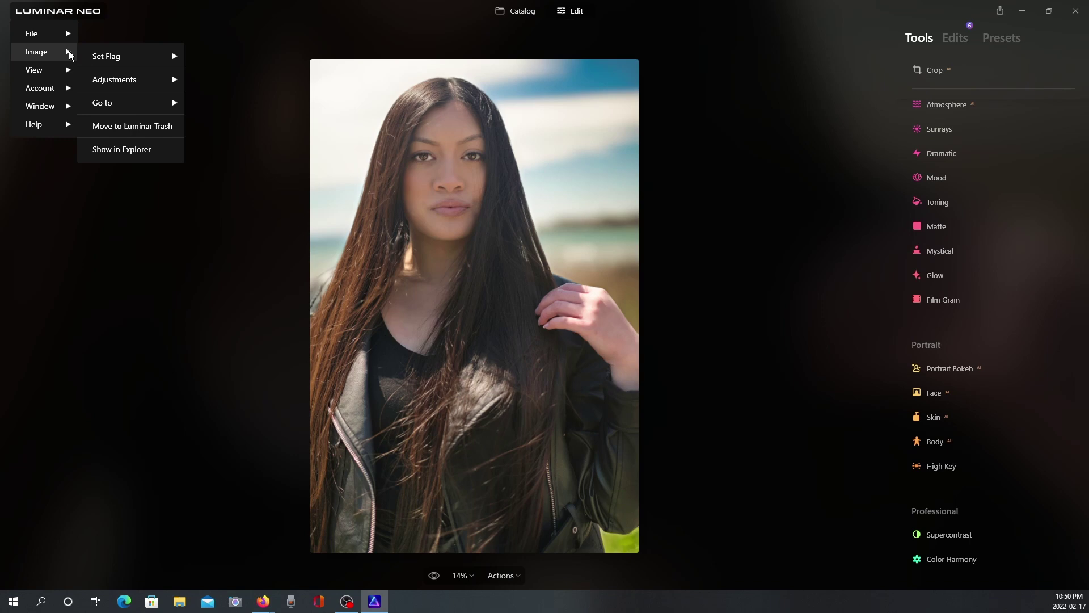
{"action": "mouse_move", "coordinate": [57, 33]}
{"action": "mouse_move", "coordinate": [193, 189]}
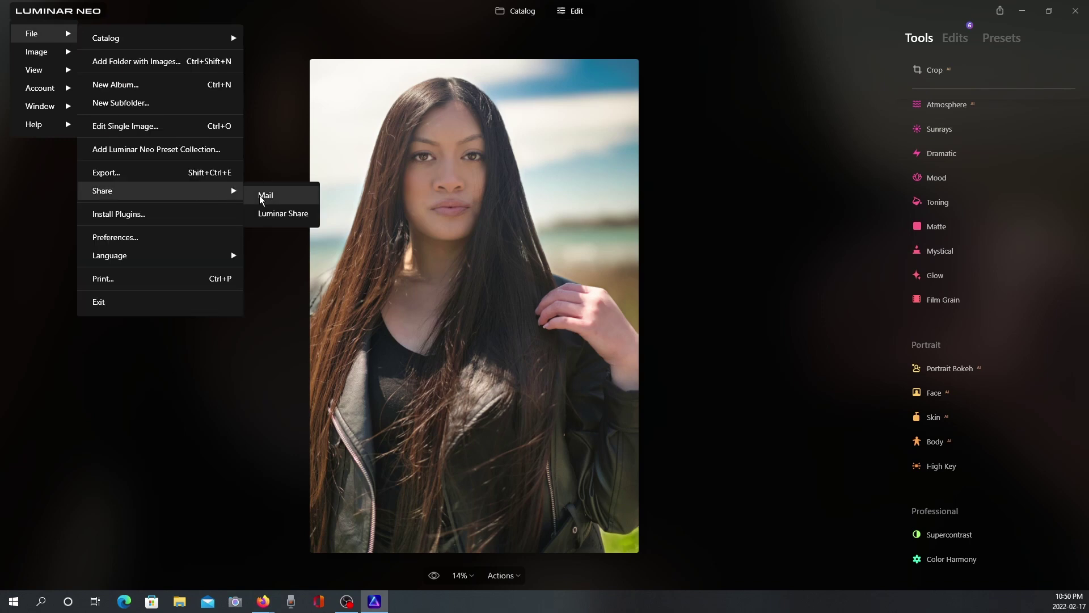
{"action": "left_click", "coordinate": [283, 213]}
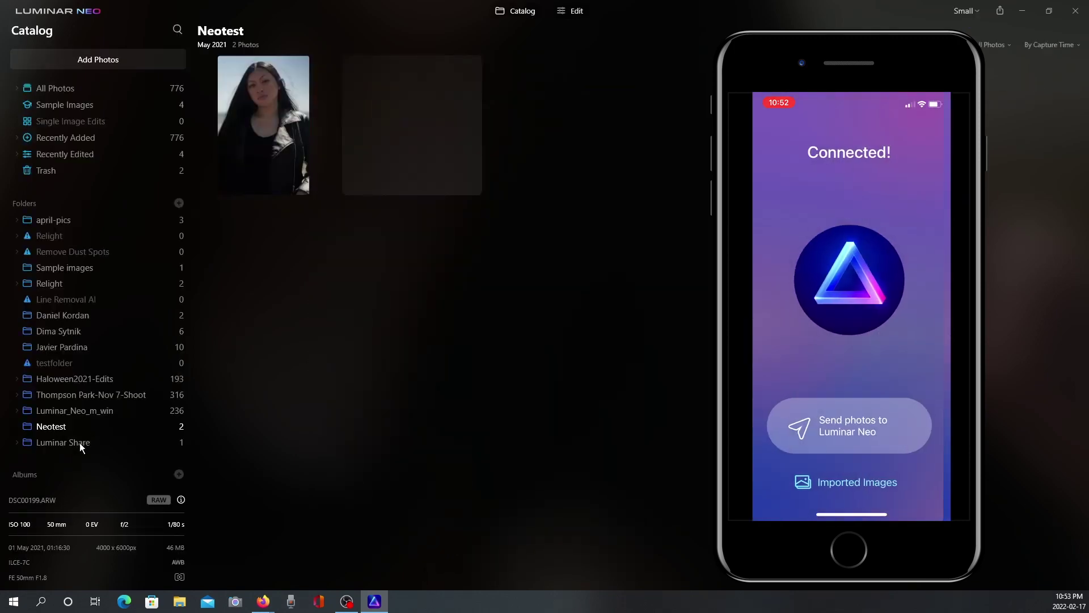
{"action": "left_click", "coordinate": [78, 446]}
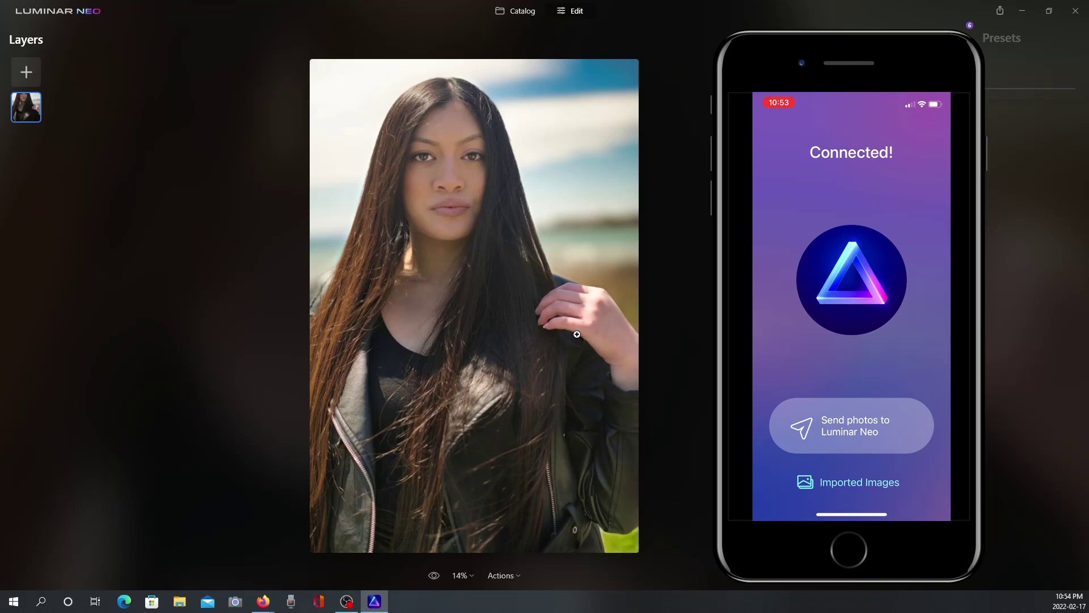
- Export the retouched portrait to the connected phone through File > Share > Luminar Share
{"action": "left_click", "coordinate": [63, 11]}
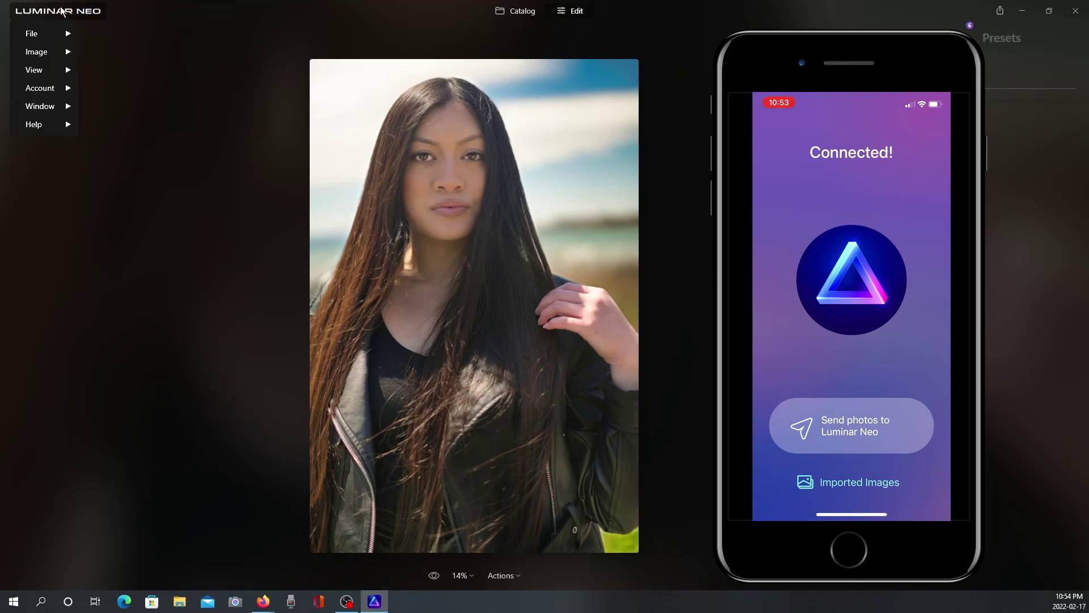
{"action": "mouse_move", "coordinate": [67, 37]}
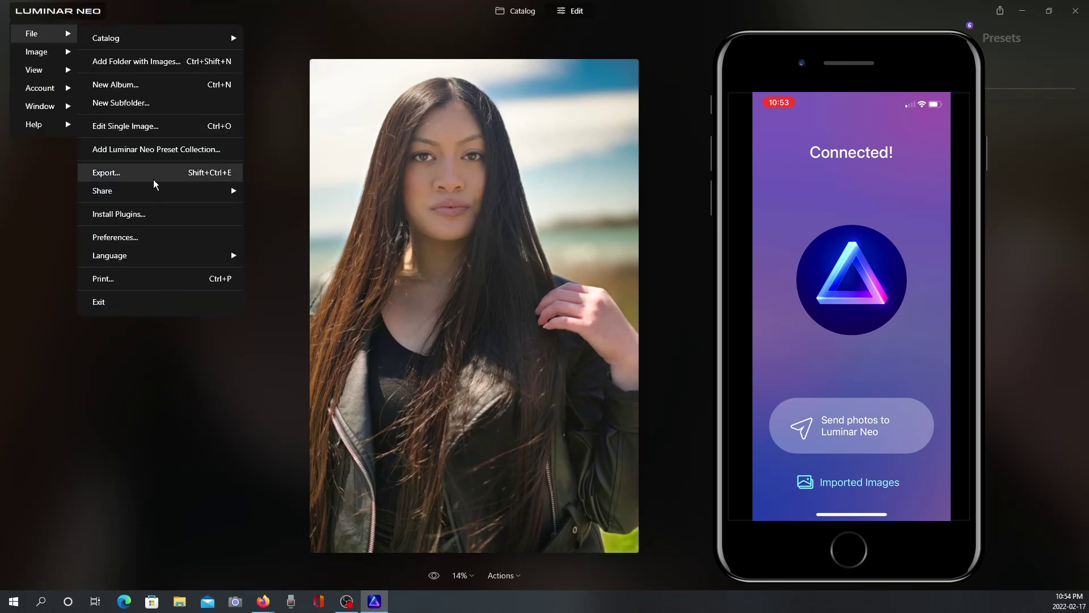
{"action": "mouse_move", "coordinate": [161, 193]}
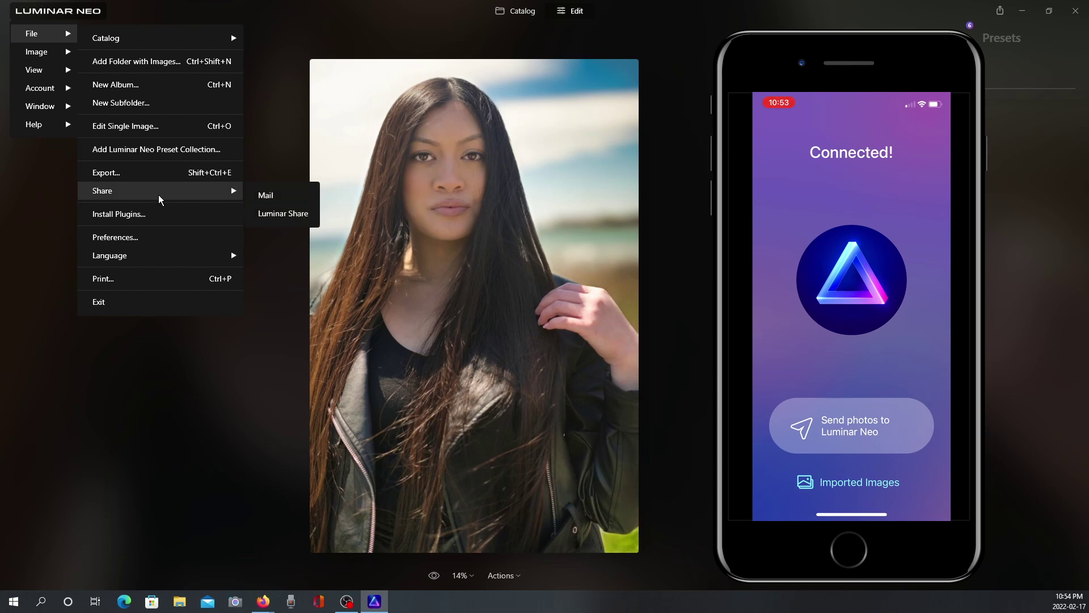
{"action": "left_click", "coordinate": [284, 212]}
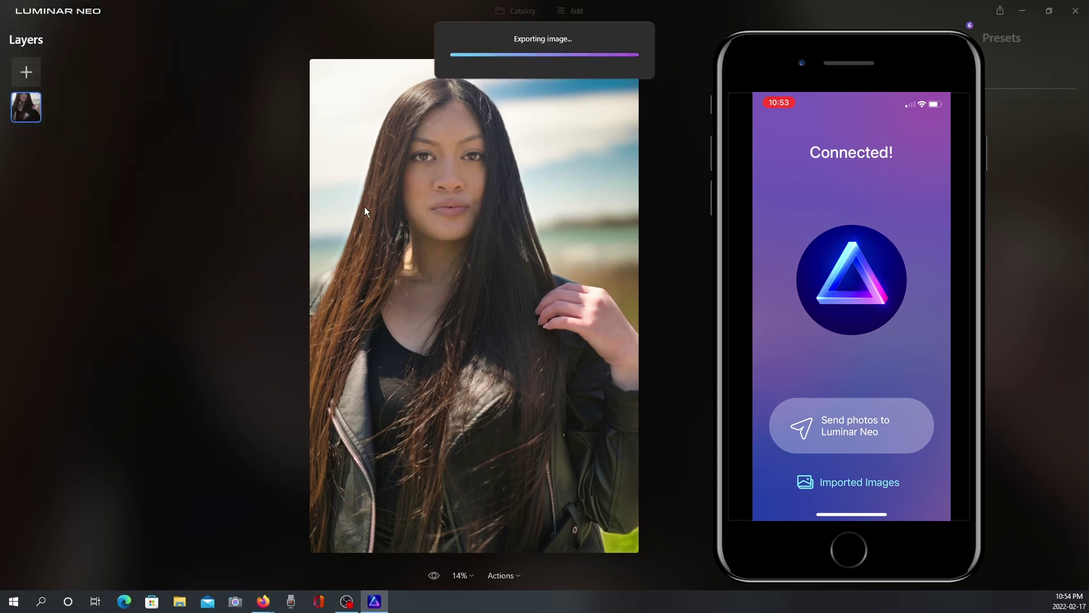